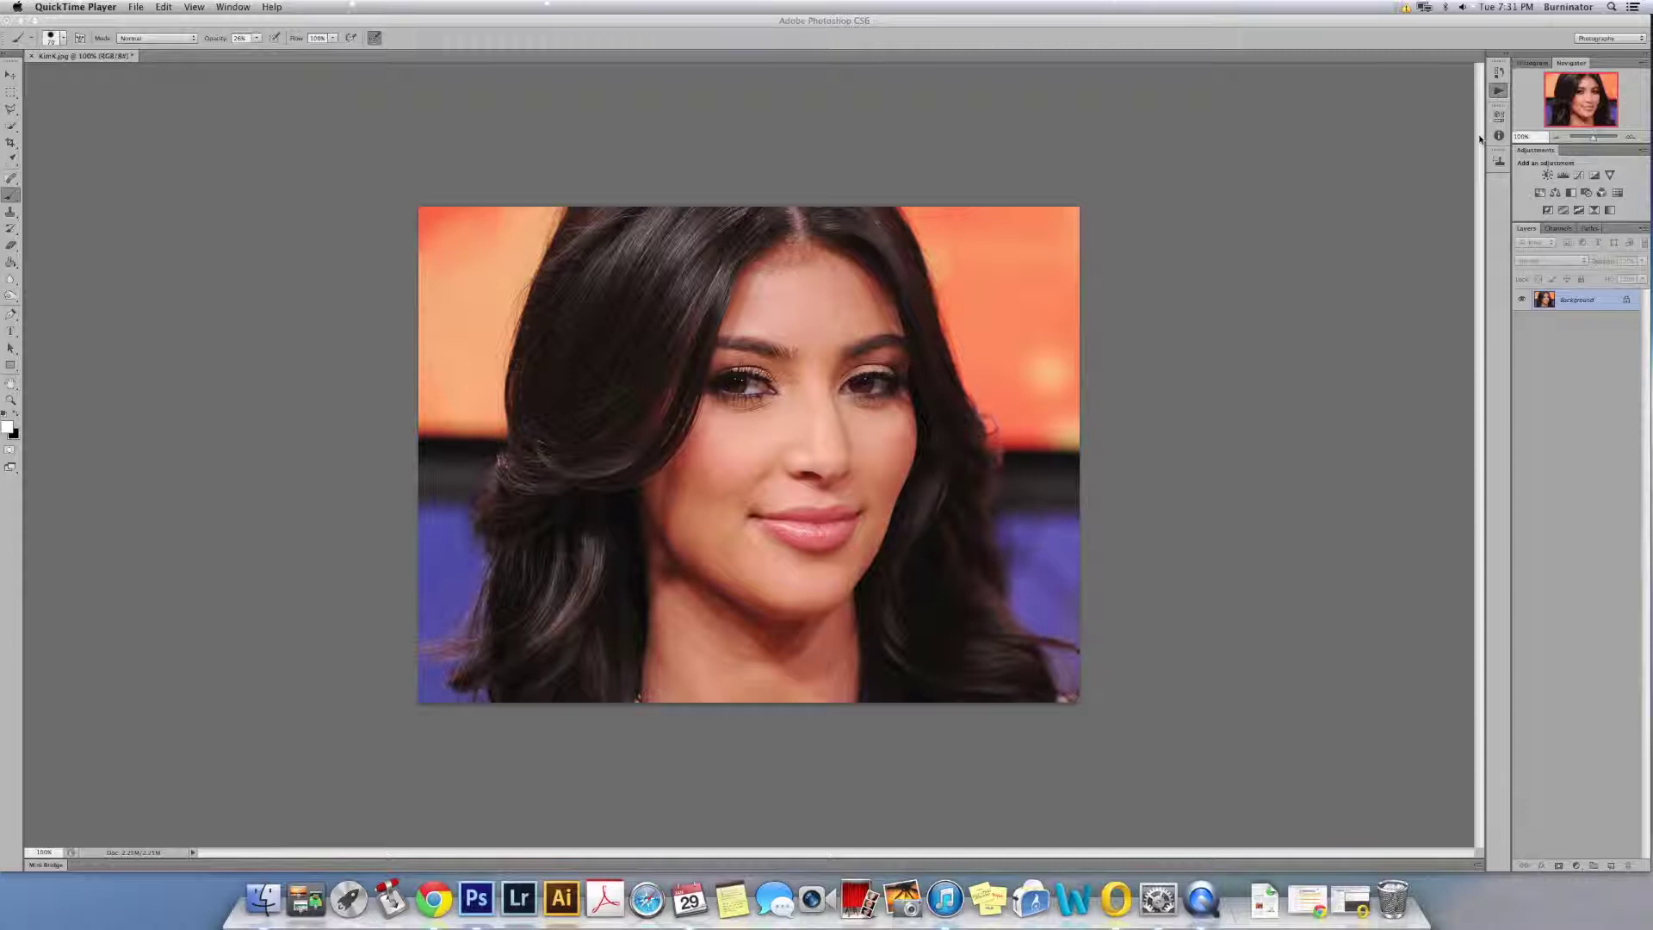
# Step: Bring Photoshop forward, review the Perfect Skin action's steps, and start a new action
pyautogui.click(1499, 92)
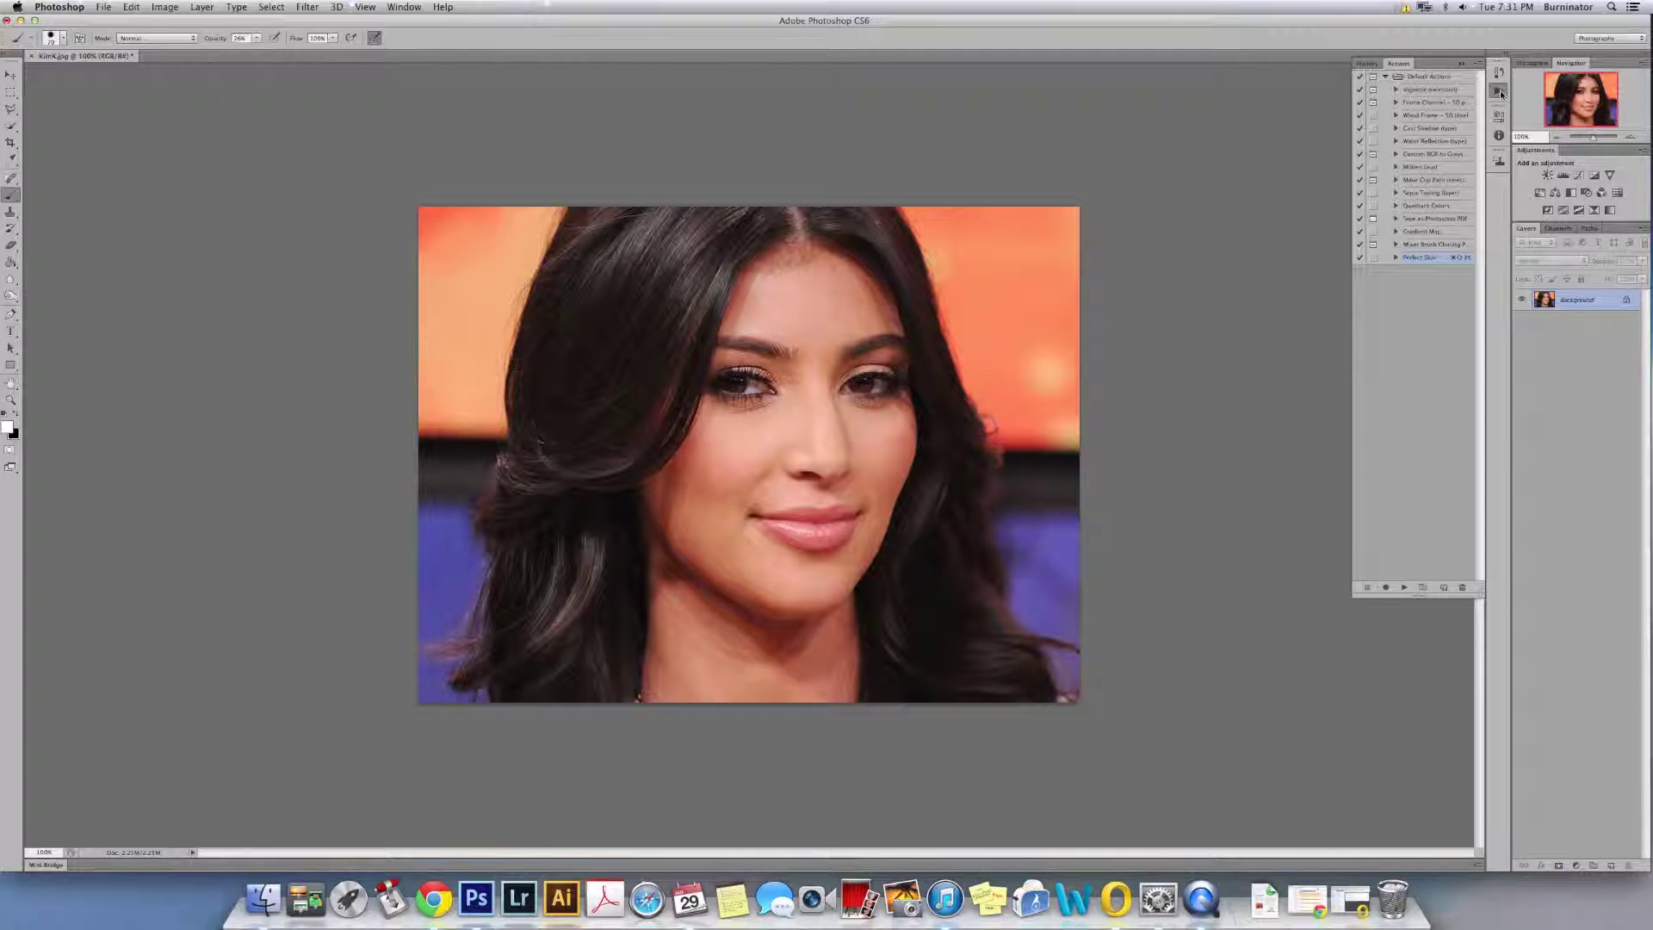
pyautogui.click(365, 7)
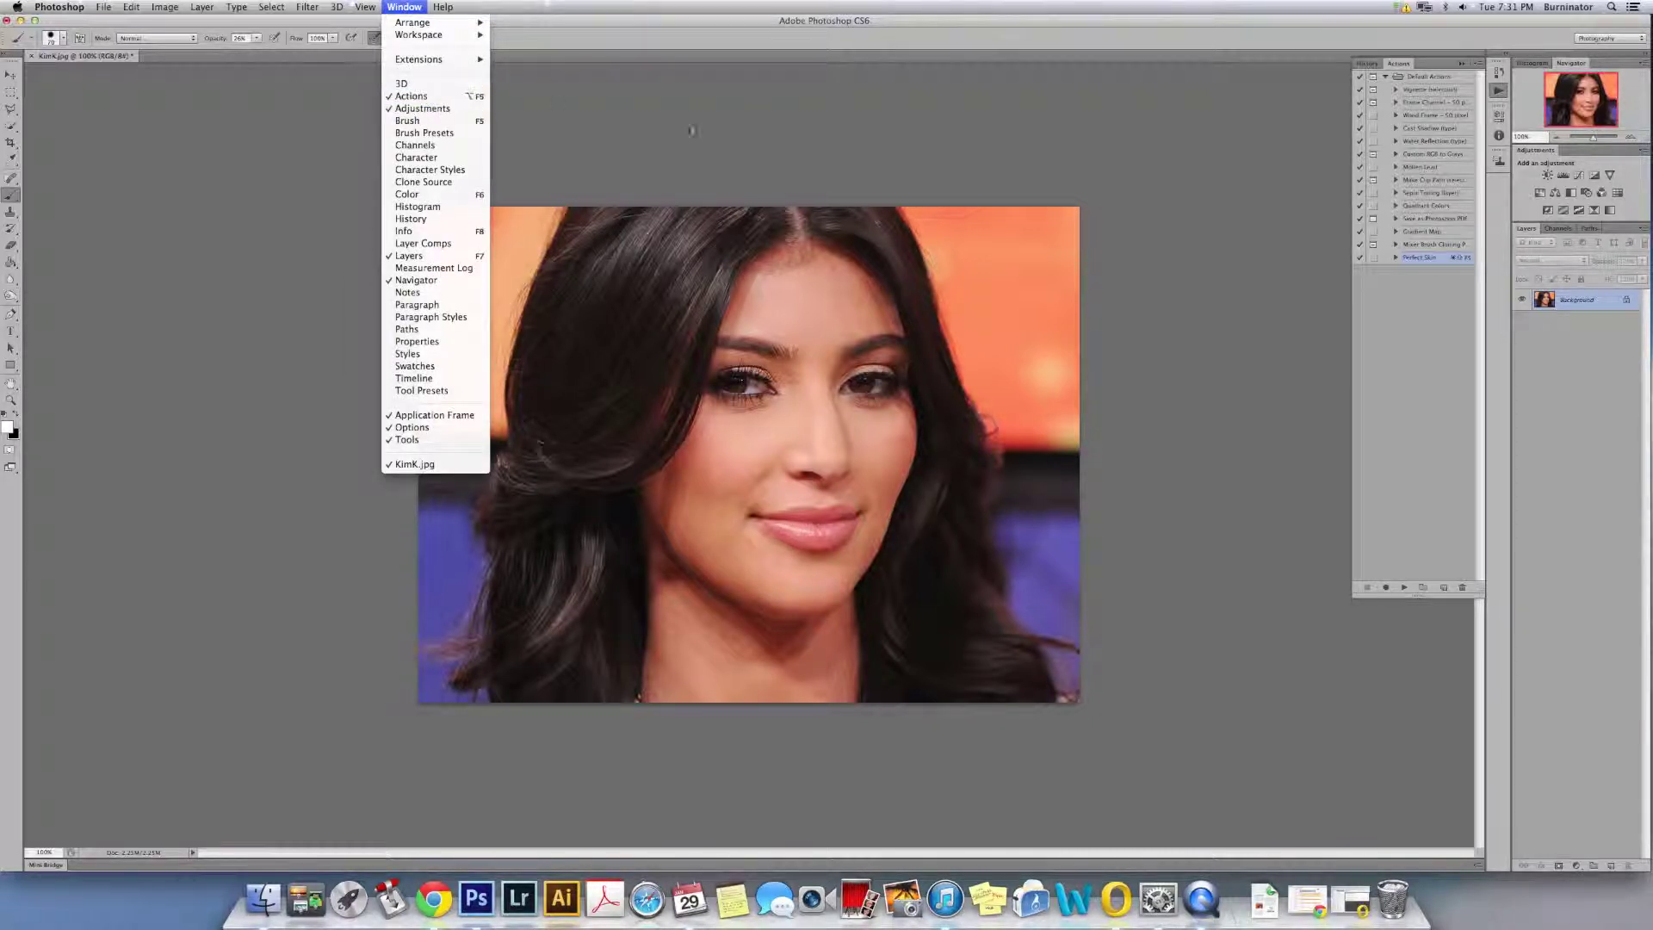
pyautogui.click(1429, 354)
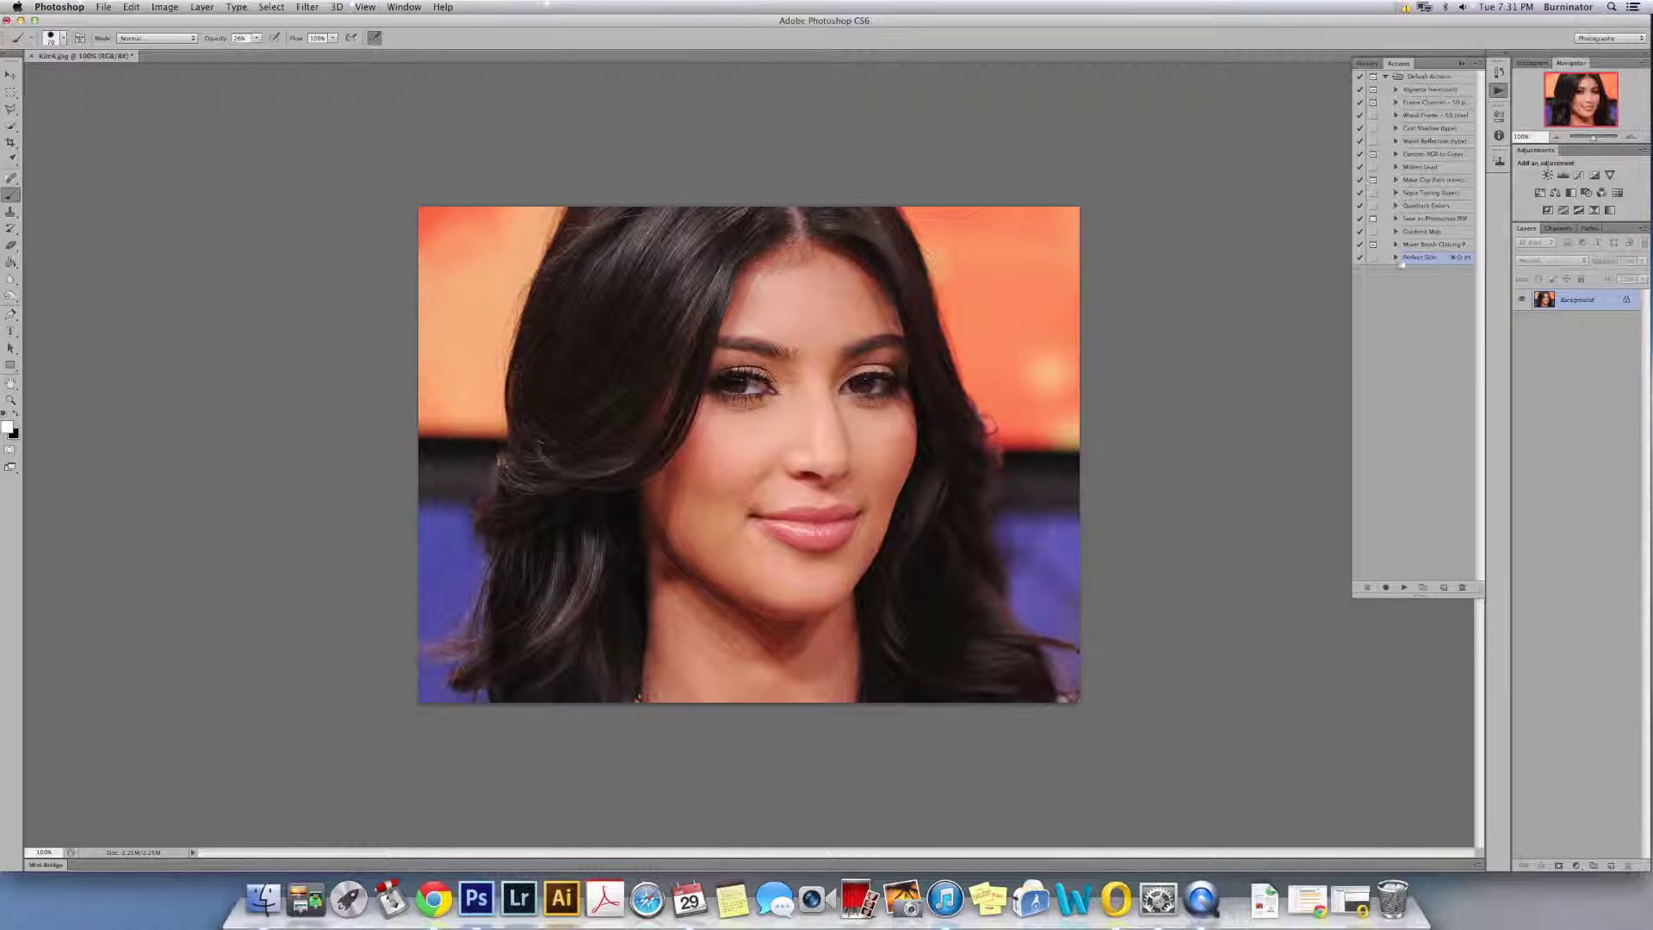
pyautogui.click(1396, 259)
pyautogui.click(1397, 258)
pyautogui.click(1444, 587)
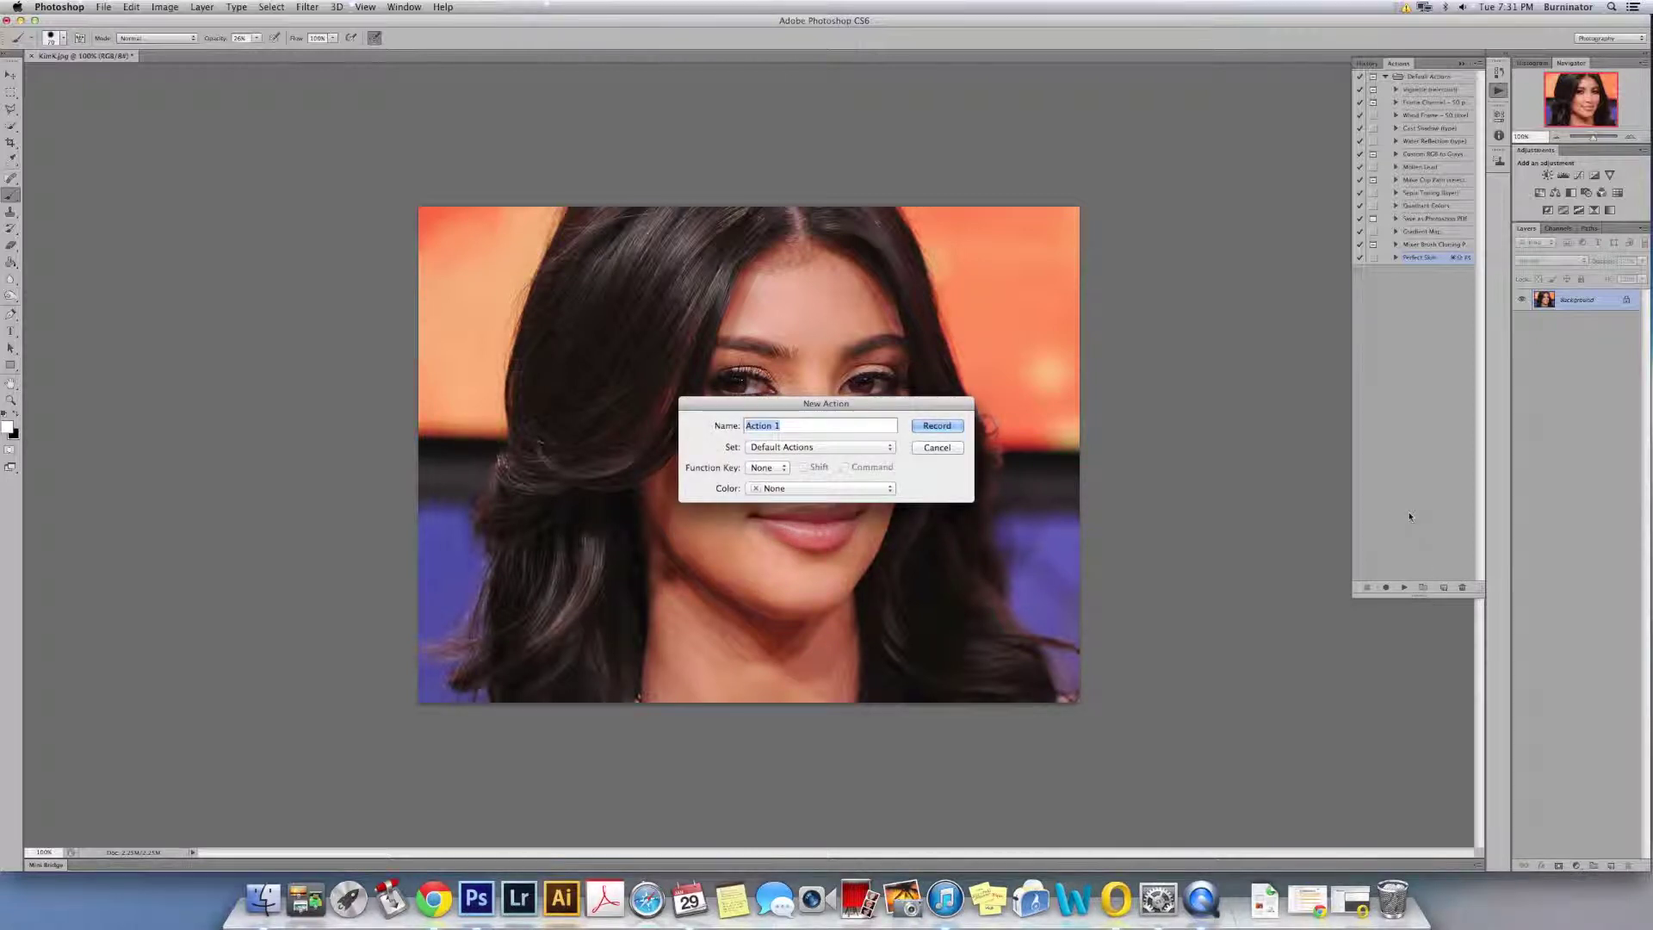
# Step: Name the new action 'Perfect Skin 2' with shortcut F6 + Shift + Command and begin recording
pyautogui.write('Perfect Skin 2')
pyautogui.click(769, 467)
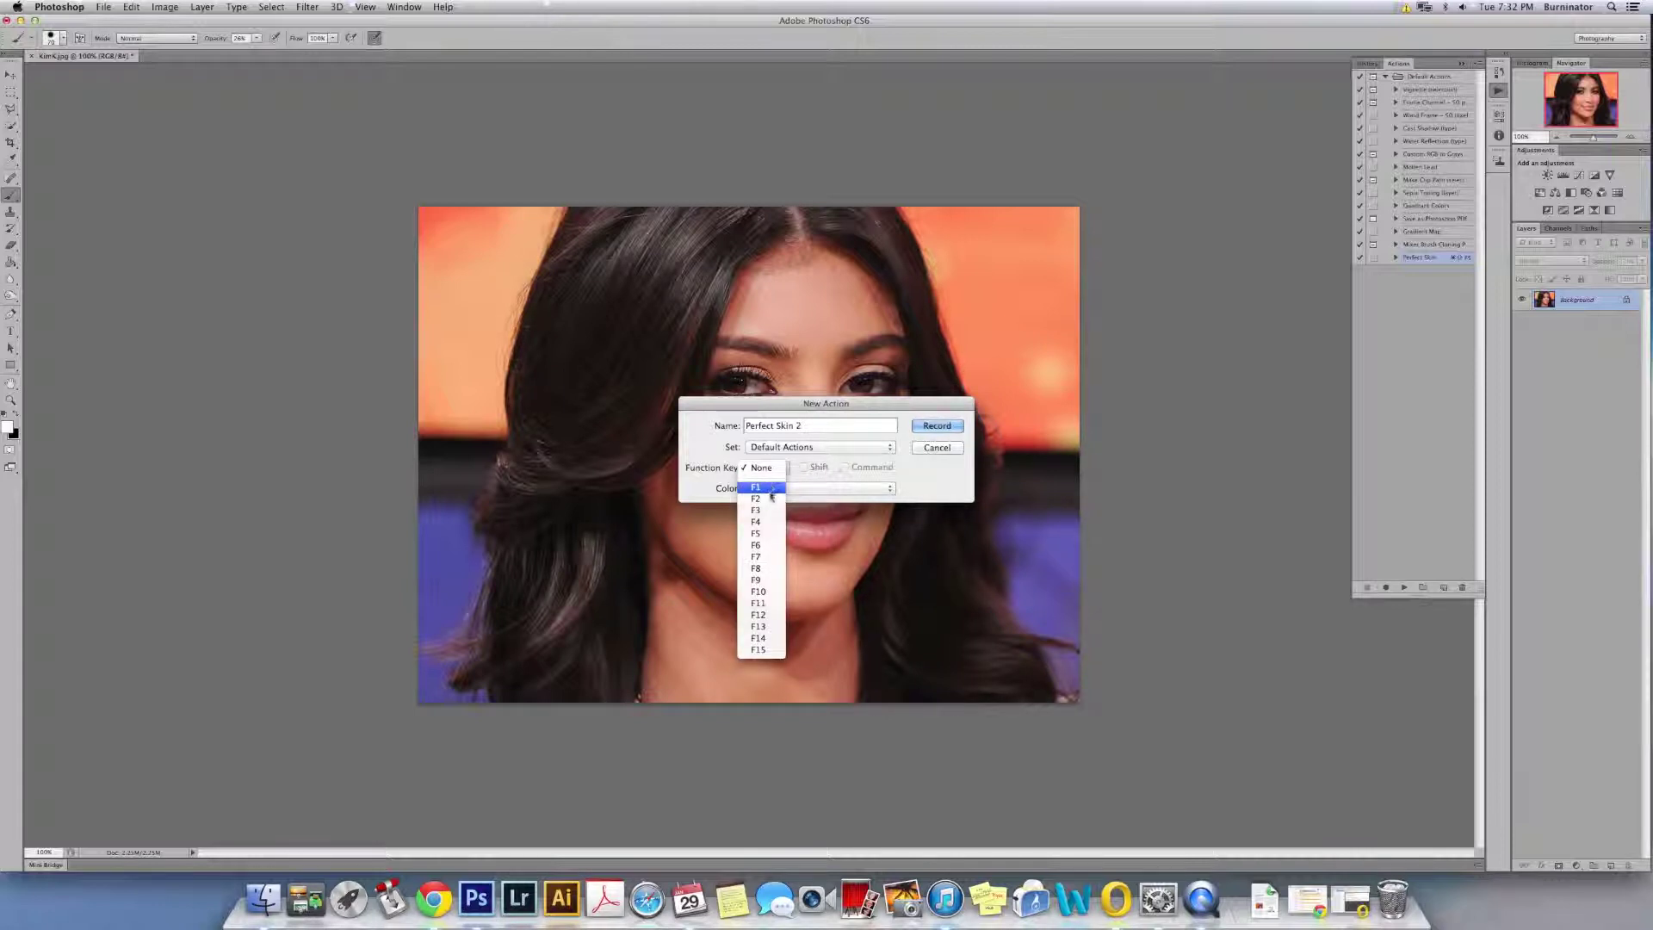
pyautogui.click(763, 548)
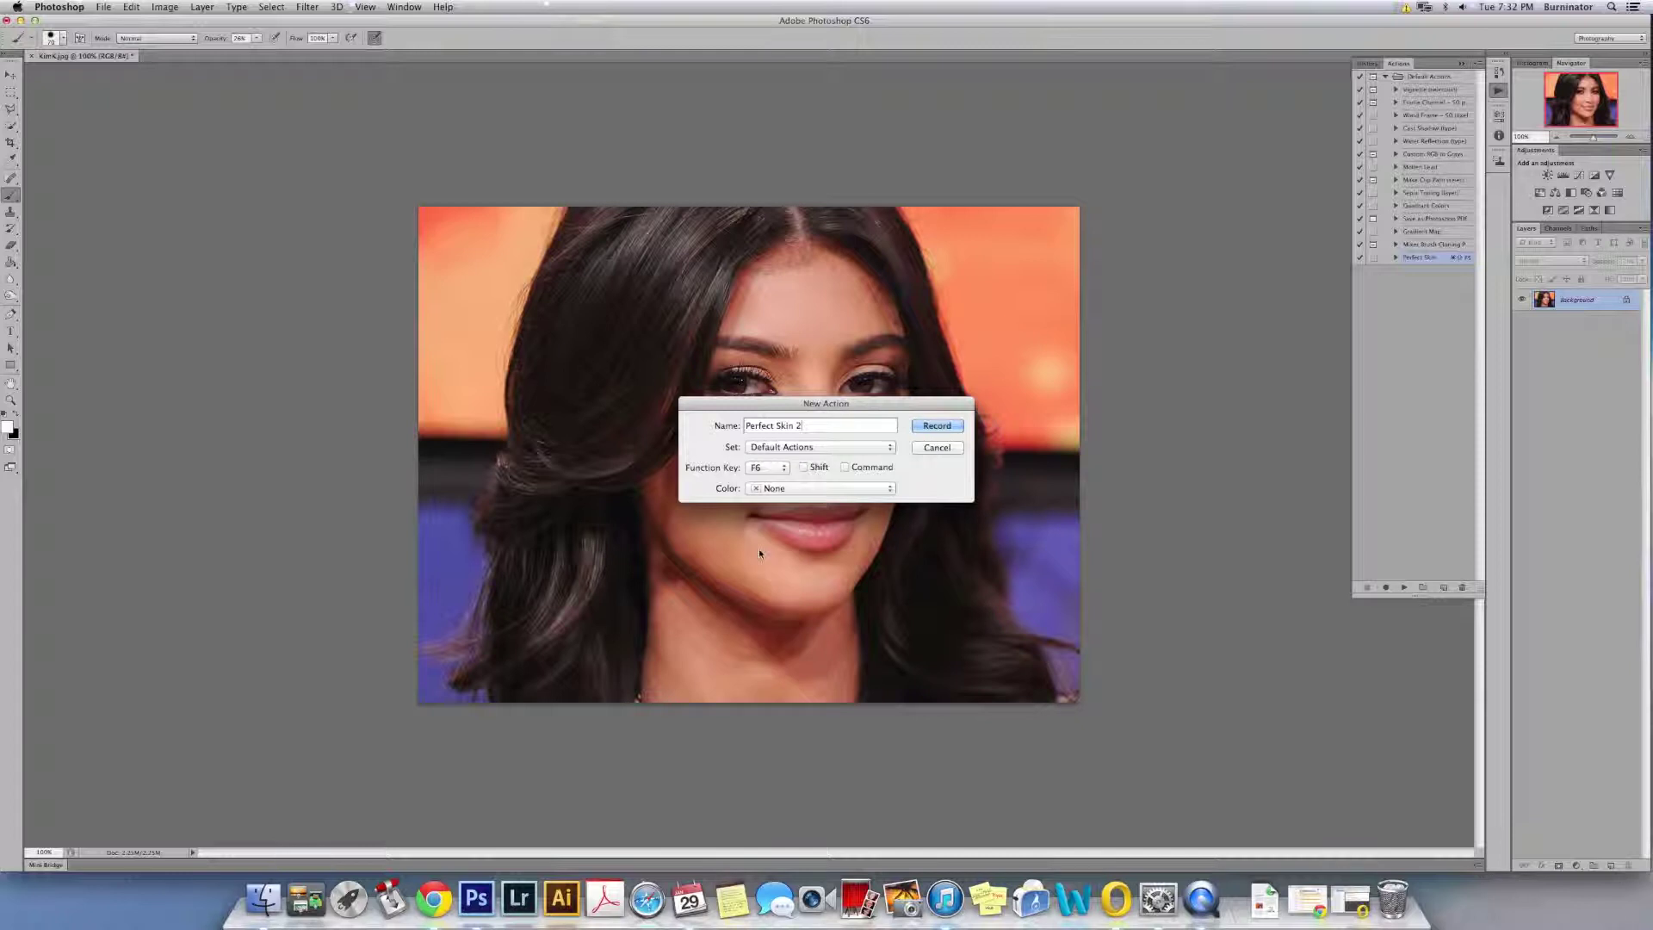
pyautogui.click(805, 470)
pyautogui.click(845, 471)
pyautogui.click(936, 428)
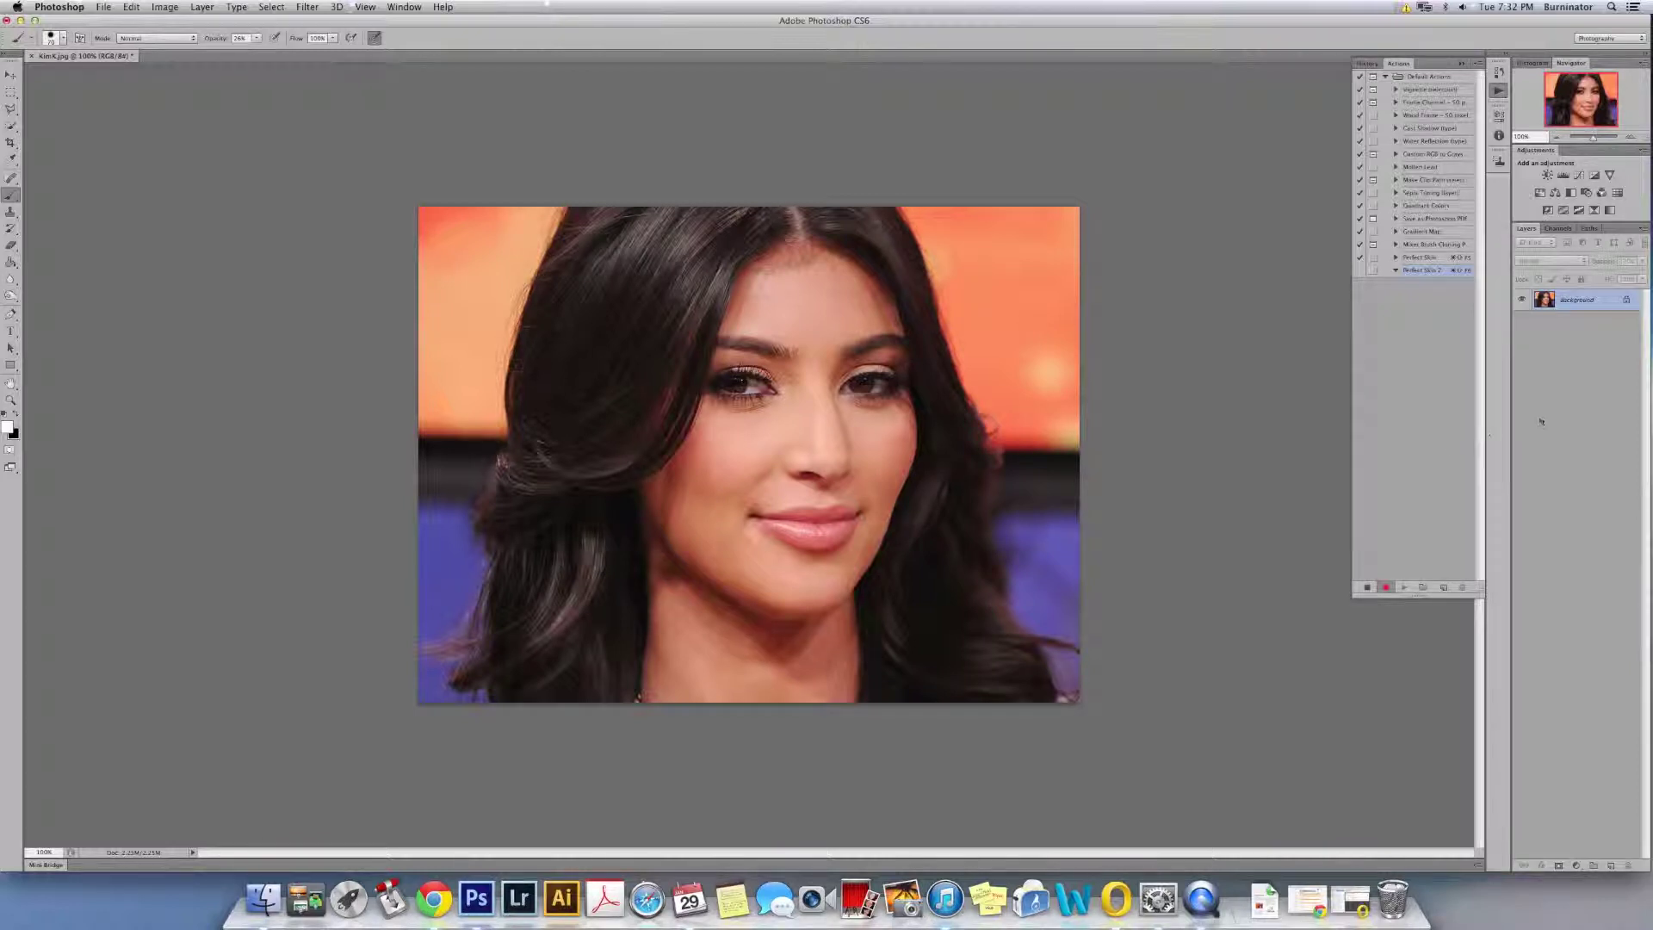
# Step: Duplicate the Background layer and invert the copy's colours
pyautogui.rightClick(1593, 303)
pyautogui.click(1555, 326)
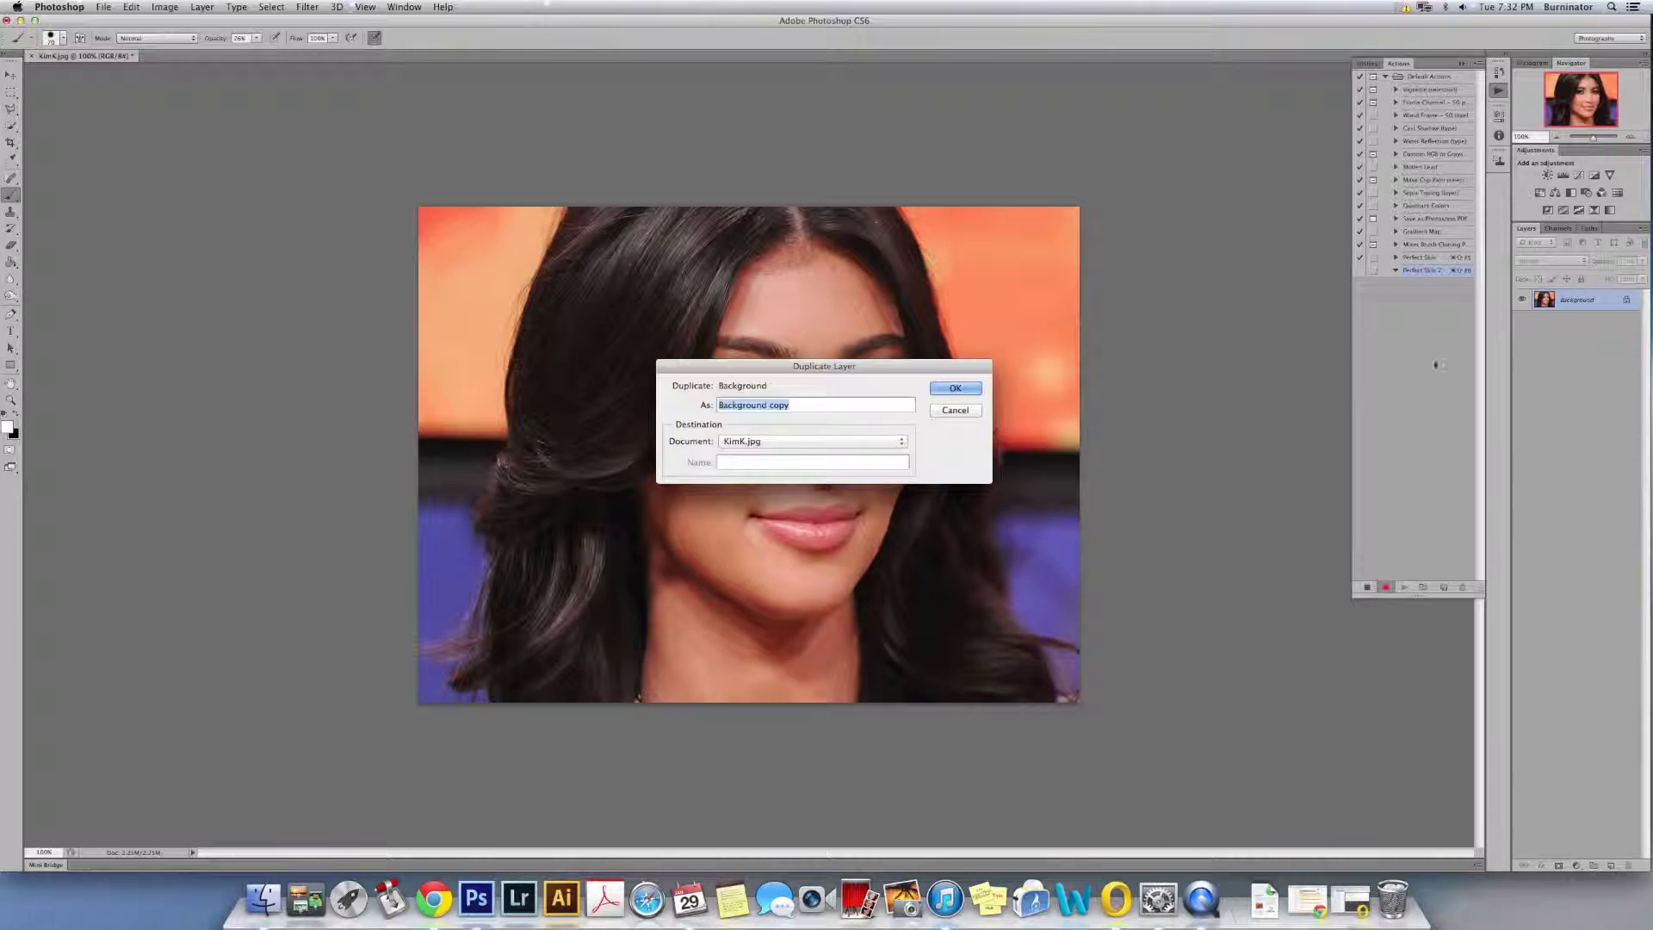
pyautogui.click(955, 388)
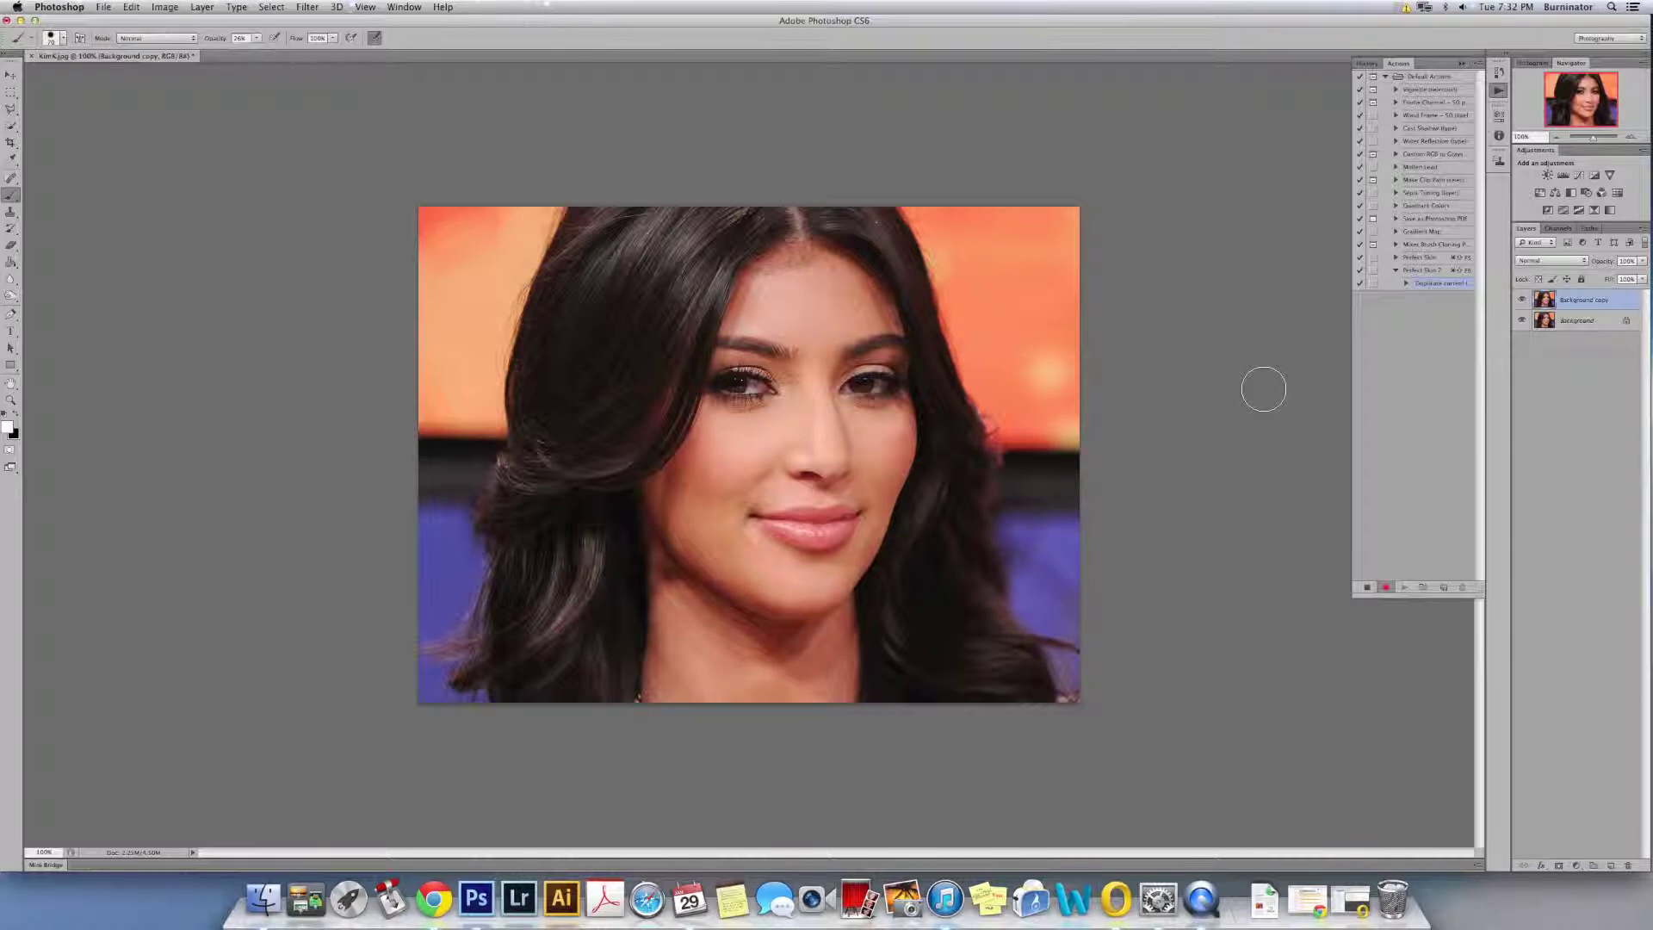
pyautogui.press('super+i')
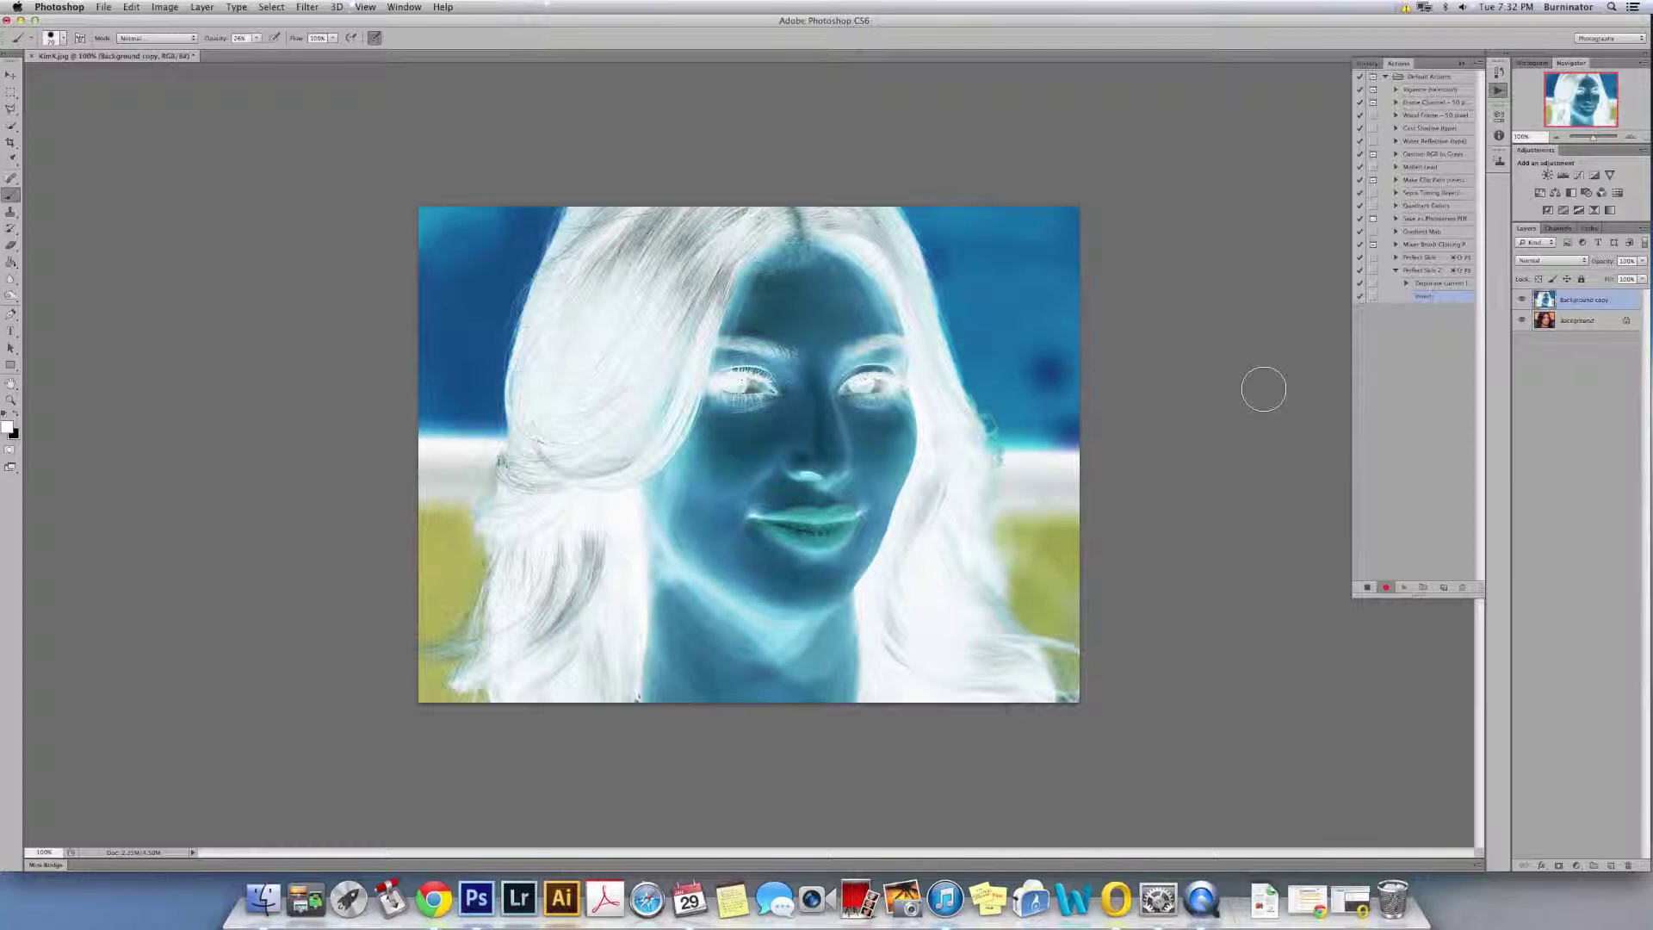
# Step: Set the Background copy layer's blend mode to Vivid Light
pyautogui.click(1545, 259)
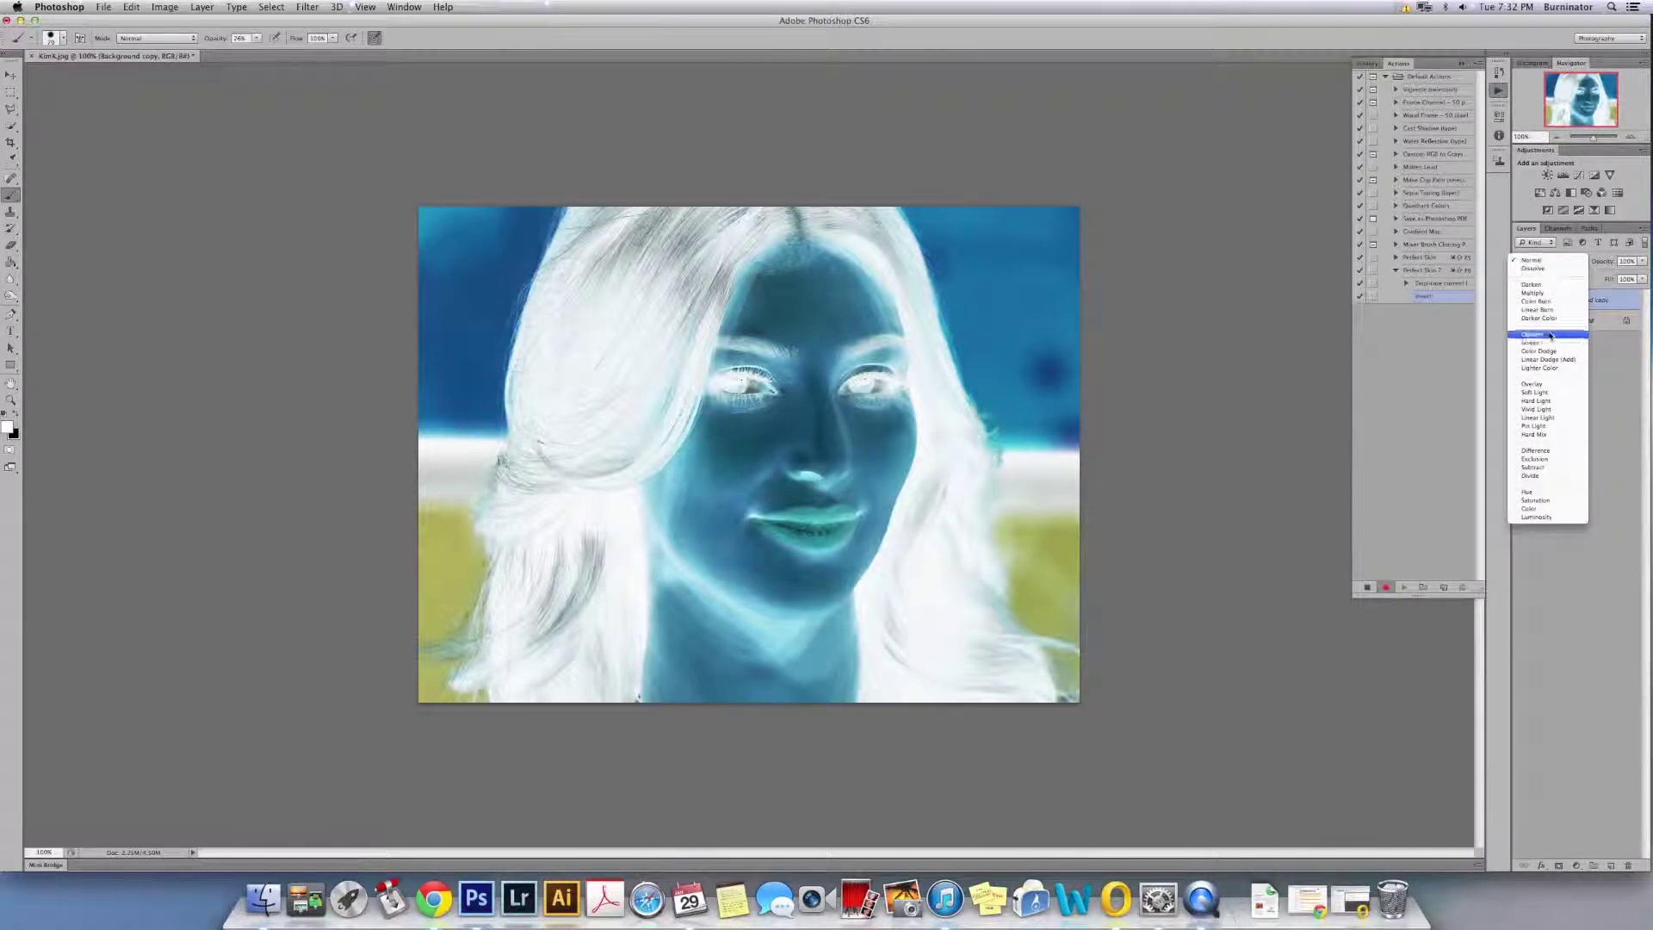
pyautogui.click(1547, 410)
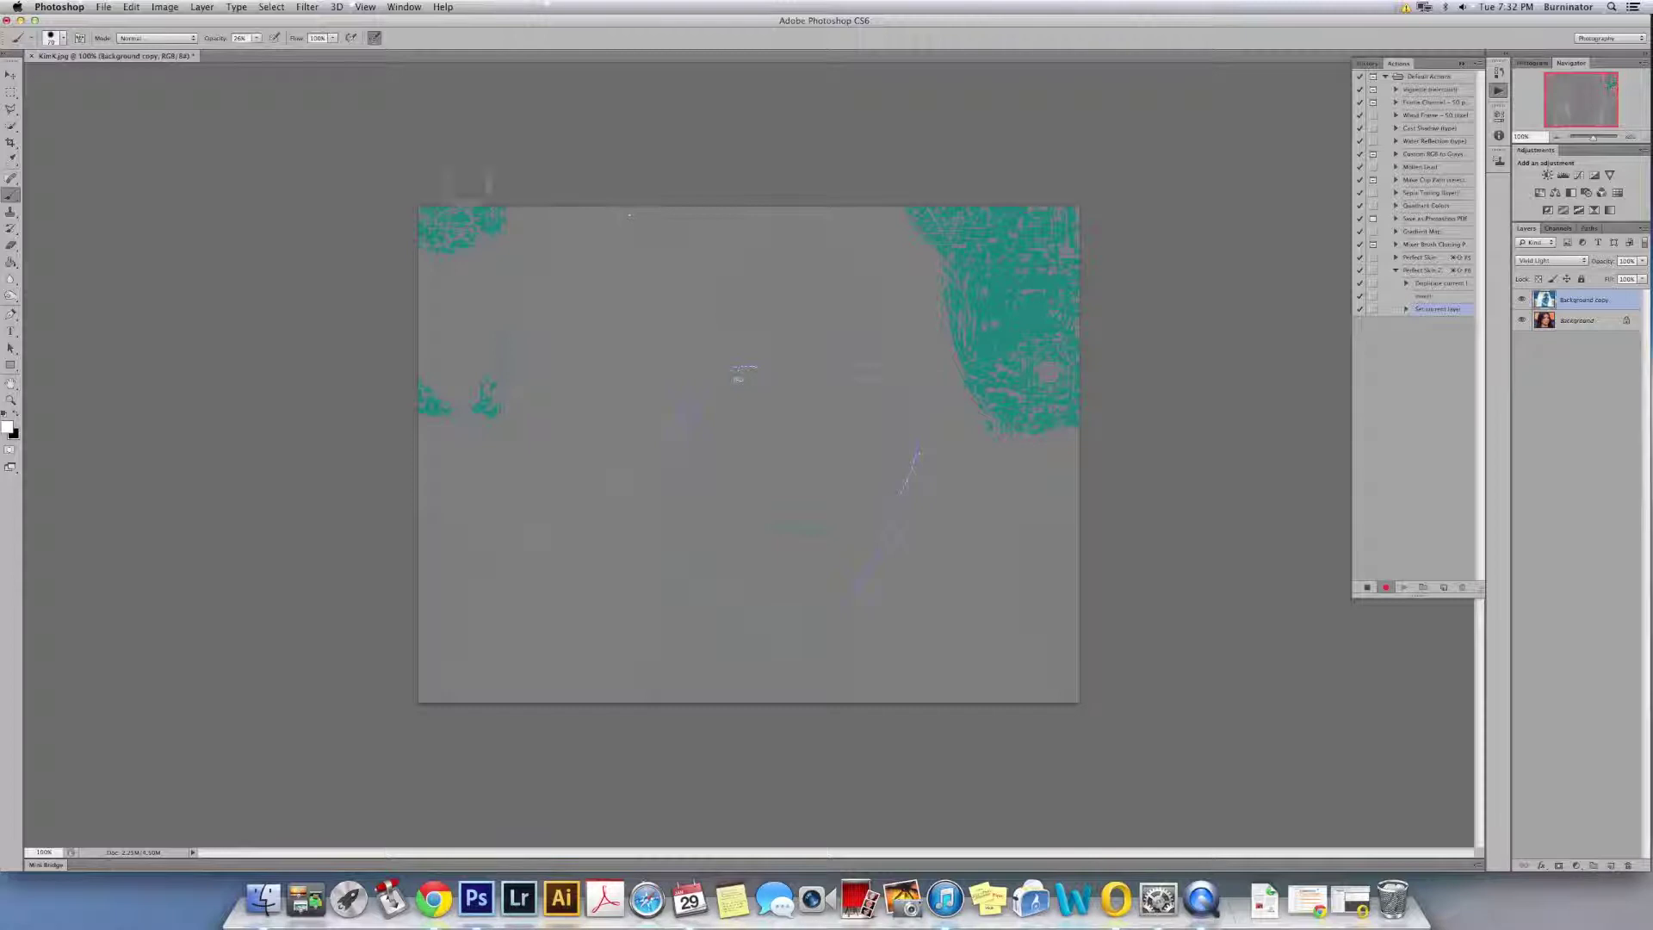
pyautogui.click(312, 8)
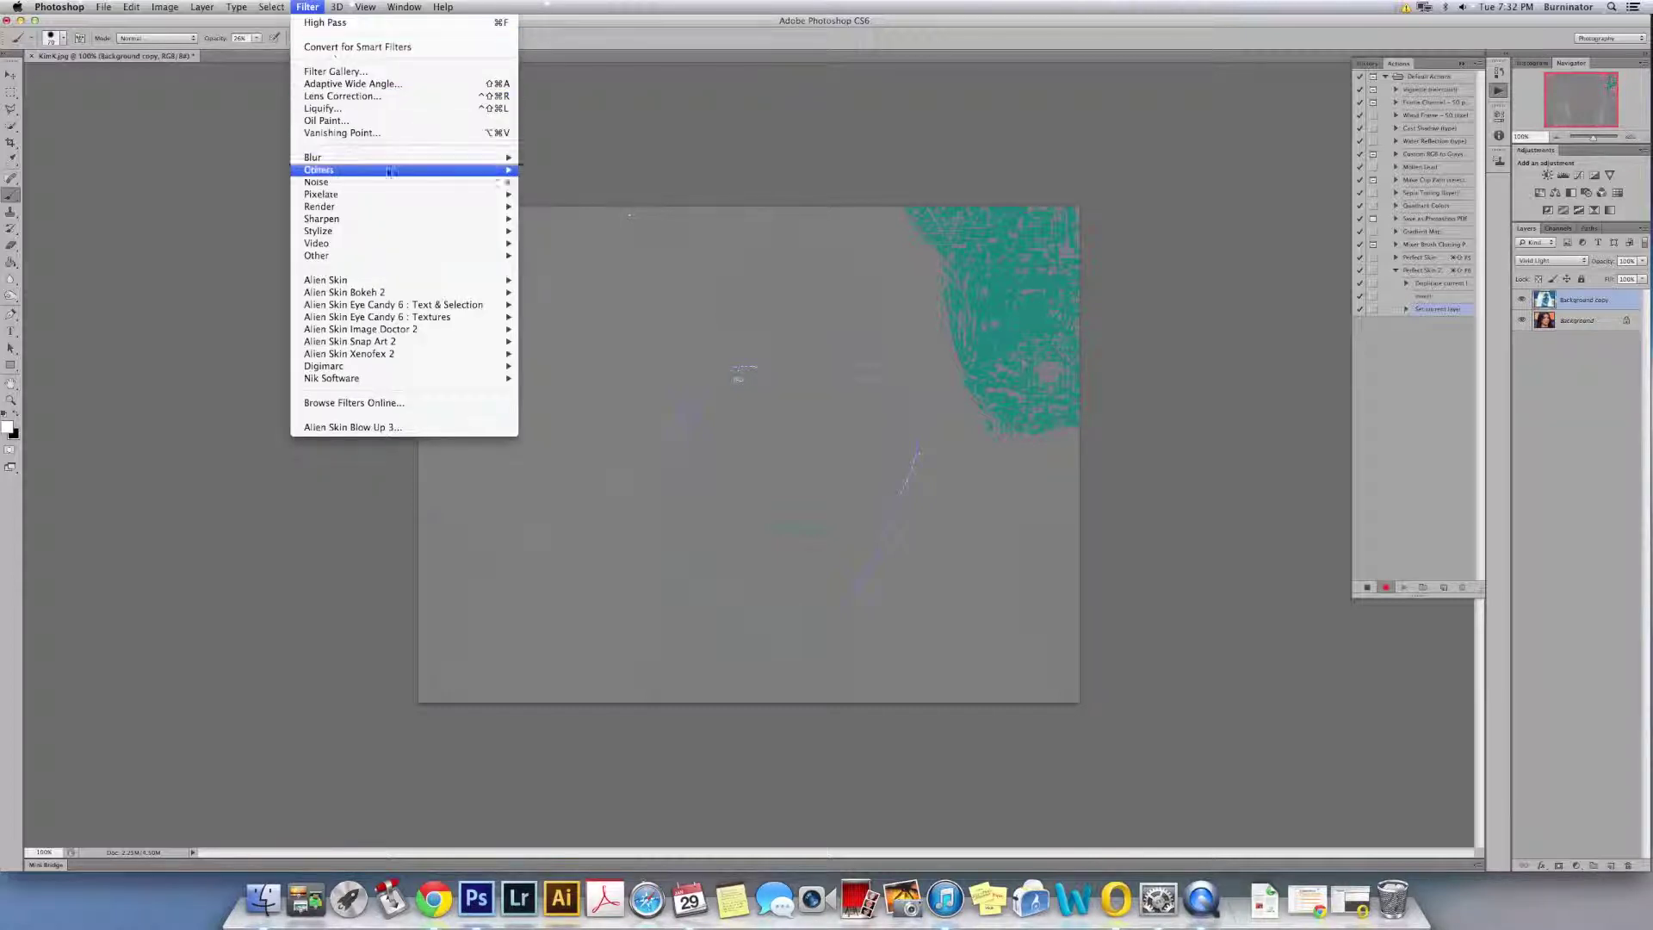
# Step: Apply a High Pass filter with a 16-pixel radius to the Background copy
pyautogui.moveTo(461, 257)
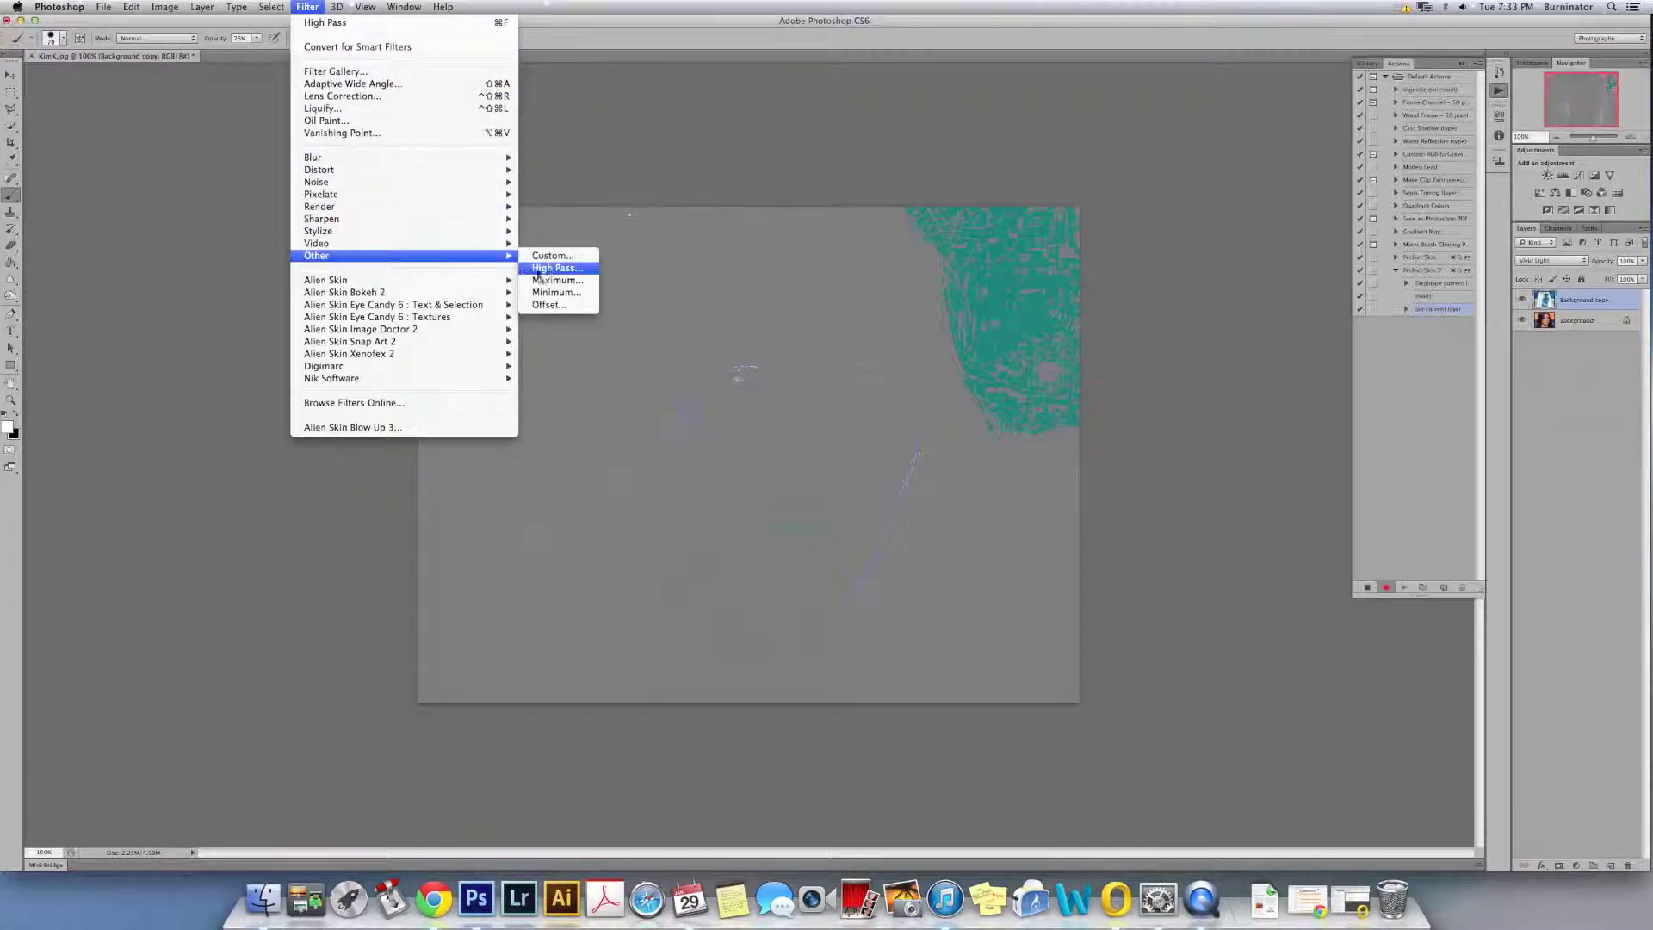
pyautogui.click(542, 268)
pyautogui.write('16')
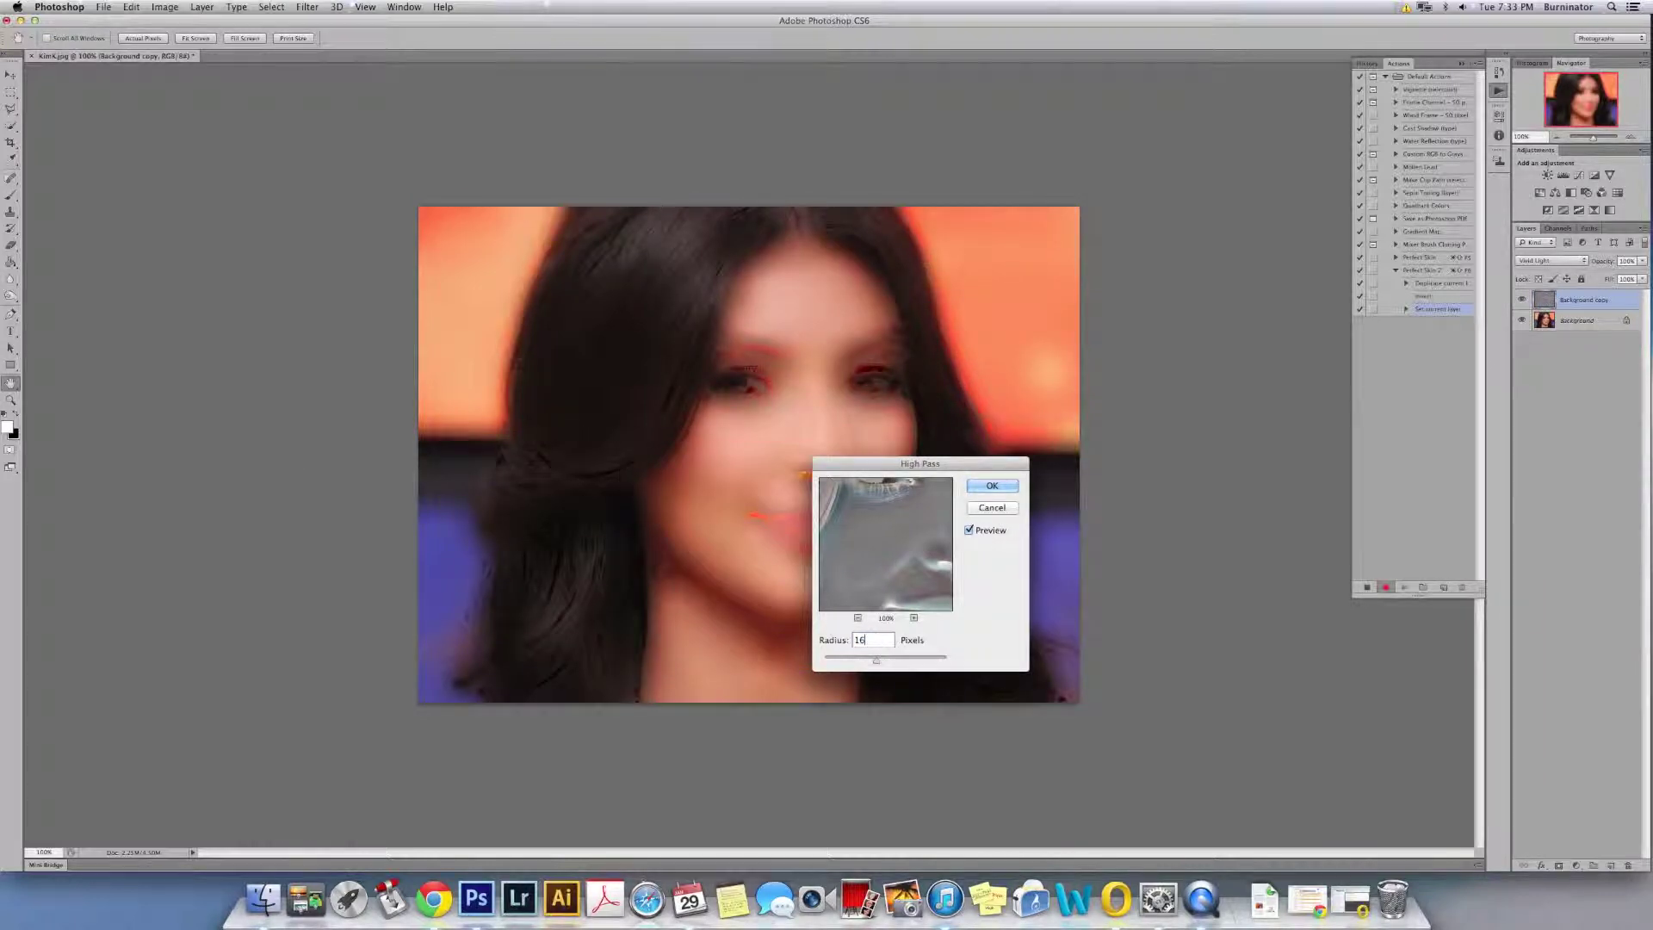
pyautogui.click(992, 488)
pyautogui.press('b')
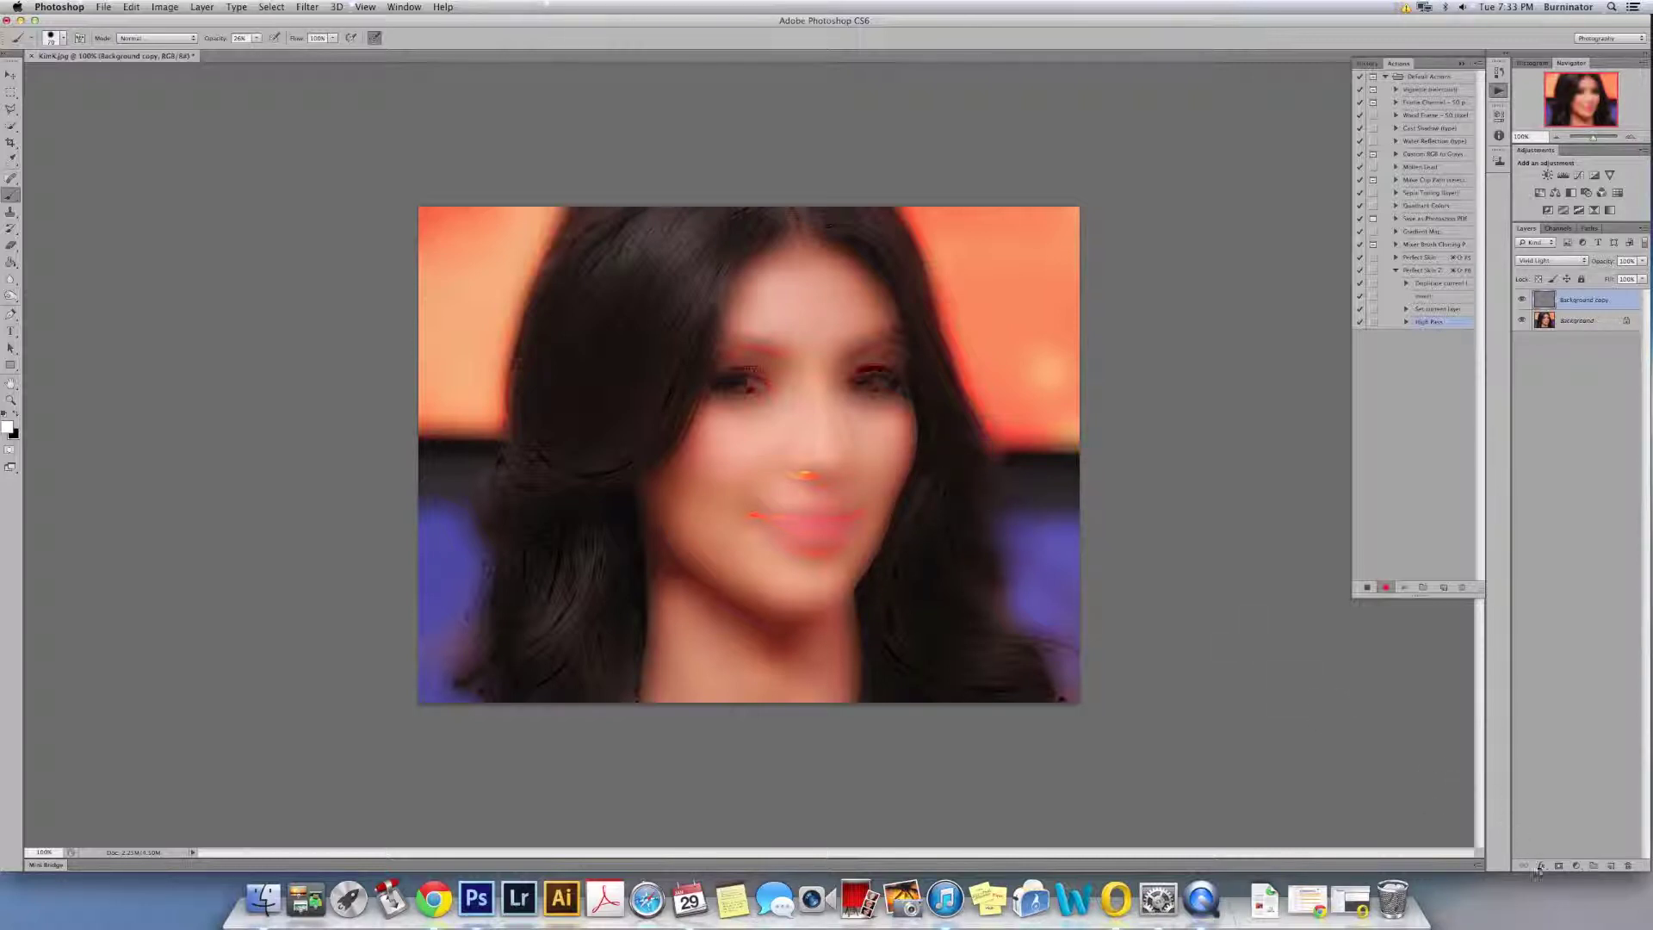
pyautogui.press('super+ctrl+Escape')
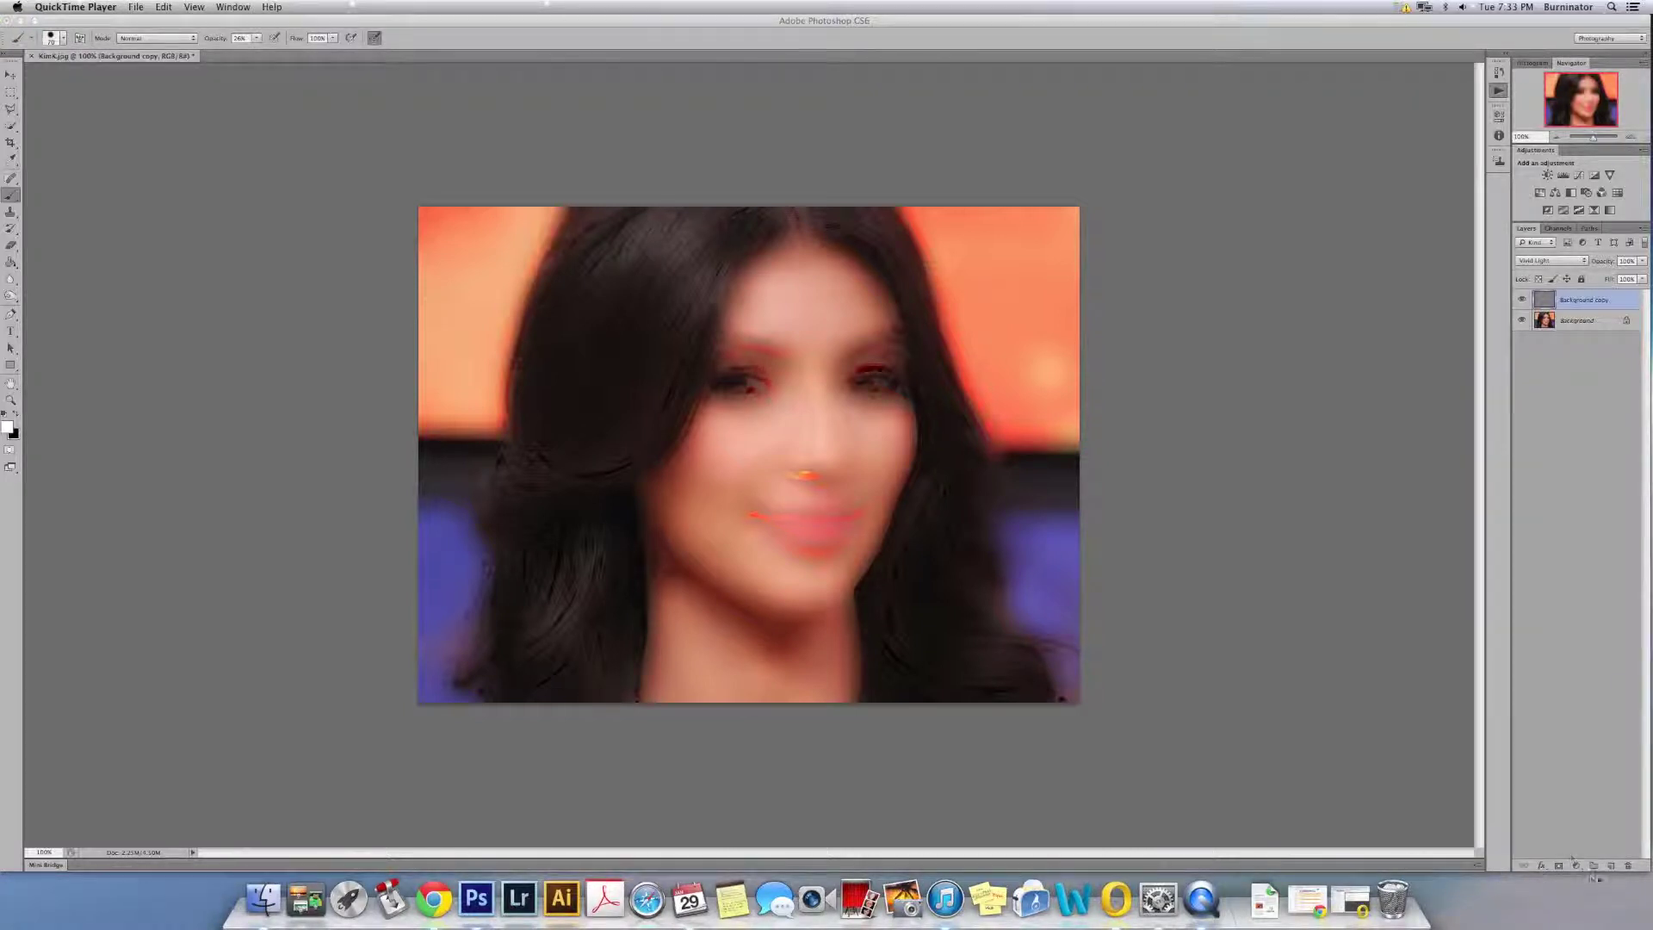
# Step: Select the Background copy and add a black layer mask hiding it
pyautogui.click(1559, 867)
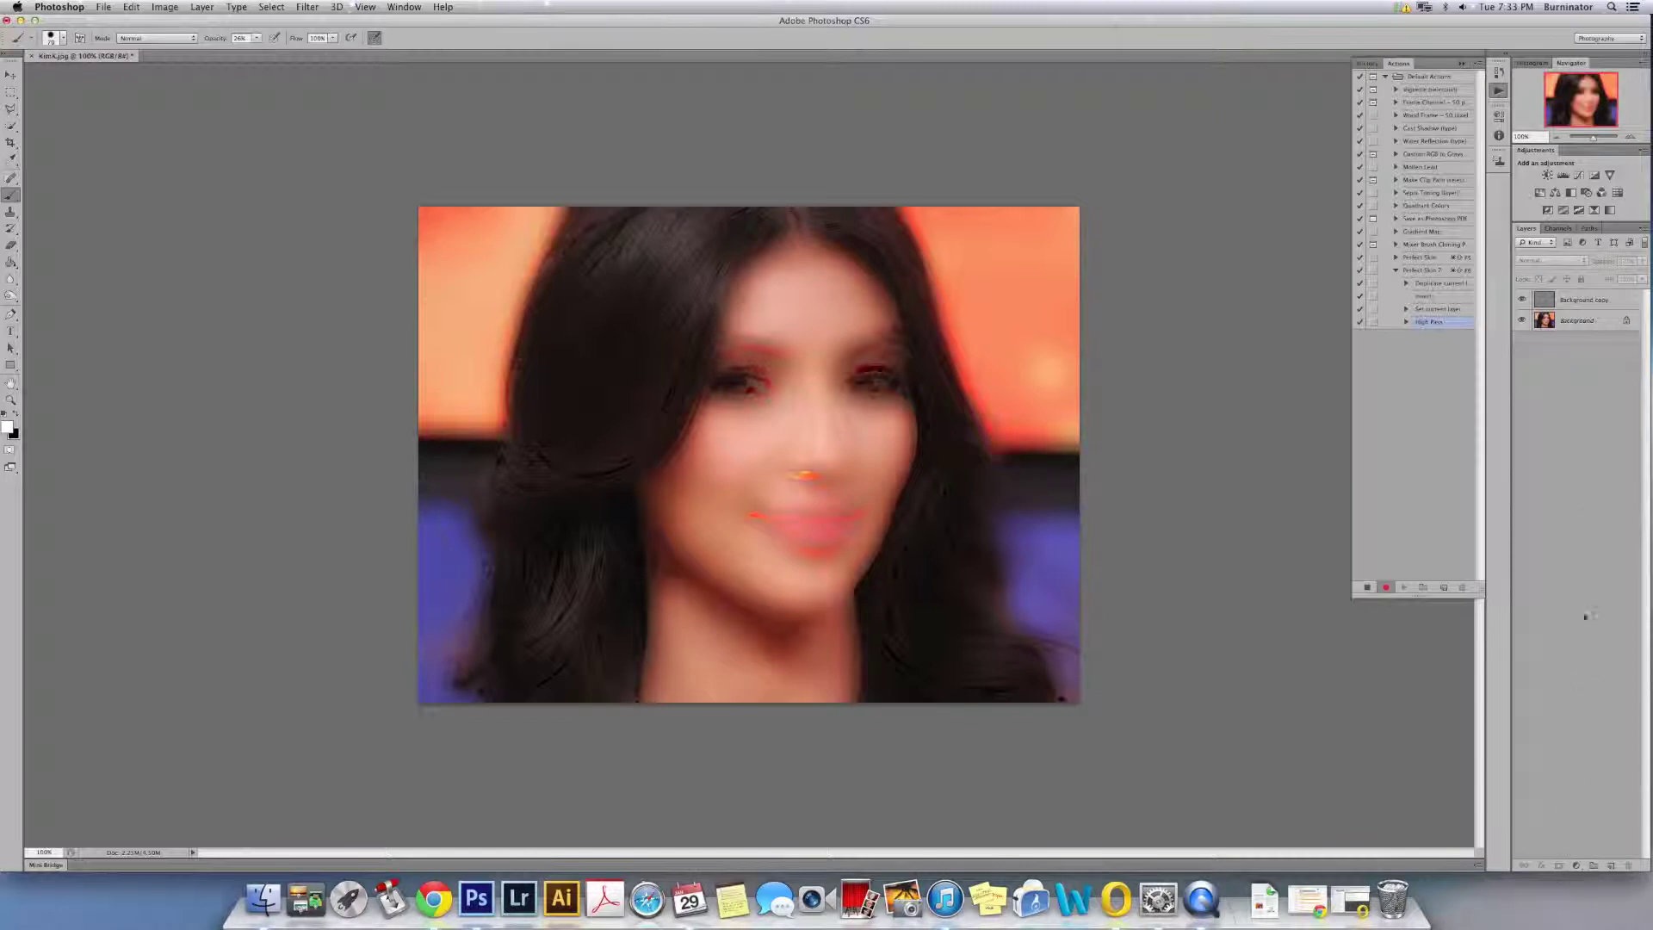
pyautogui.click(1581, 305)
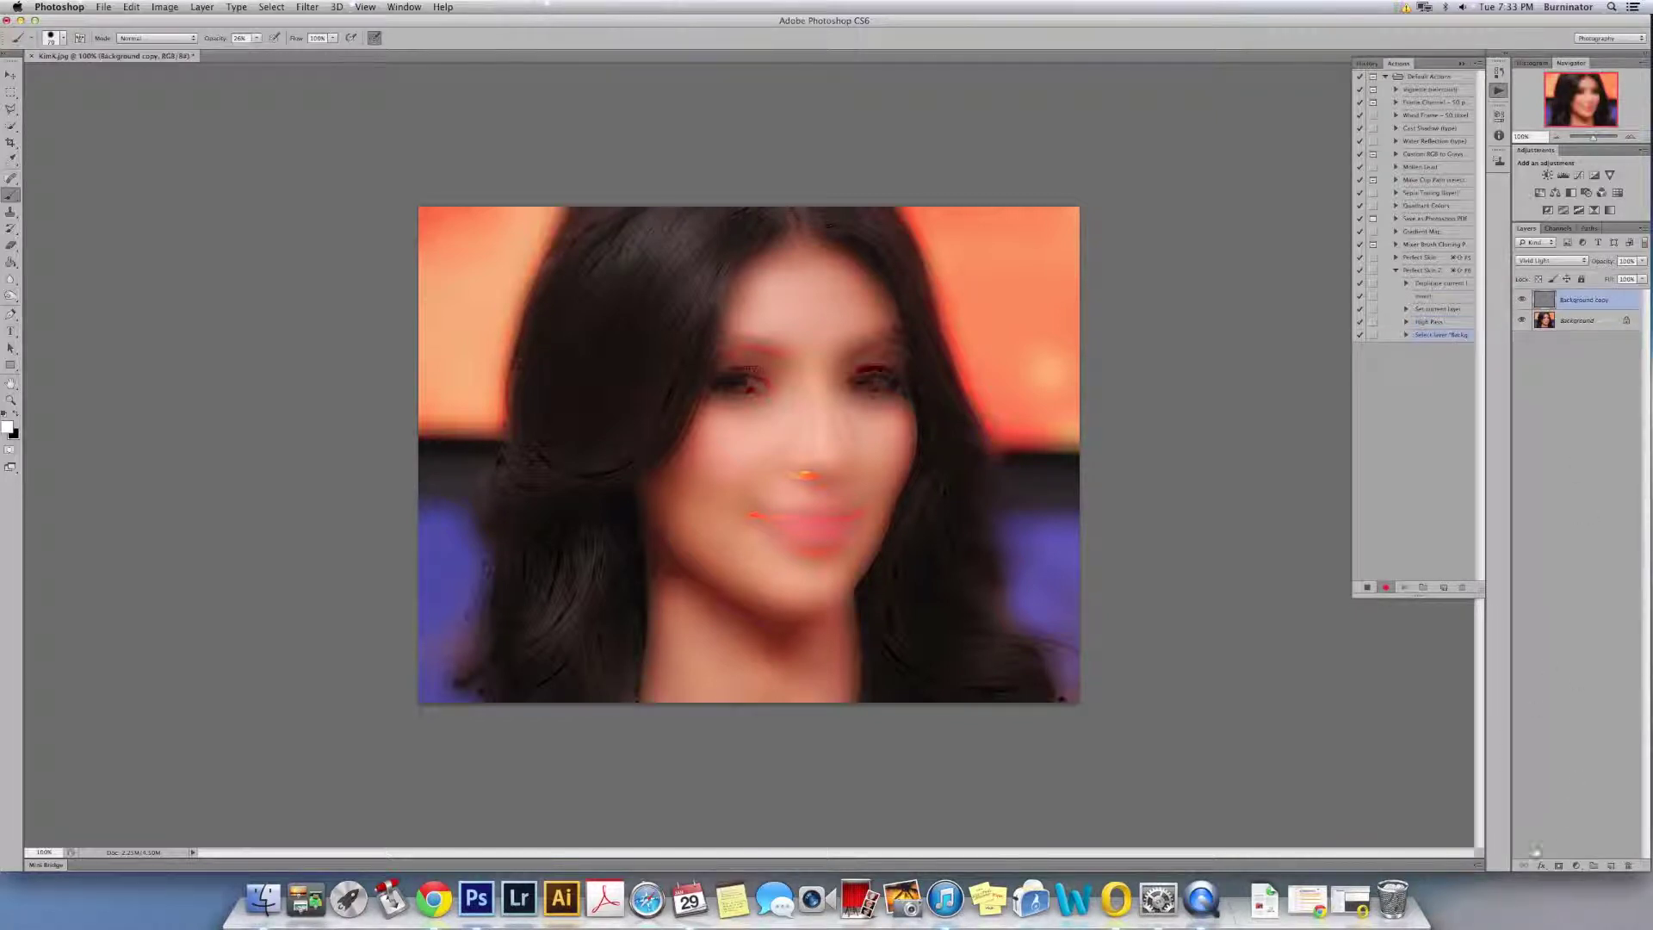
pyautogui.keyDown('alt'); pyautogui.click(1558, 866); pyautogui.keyUp('alt')
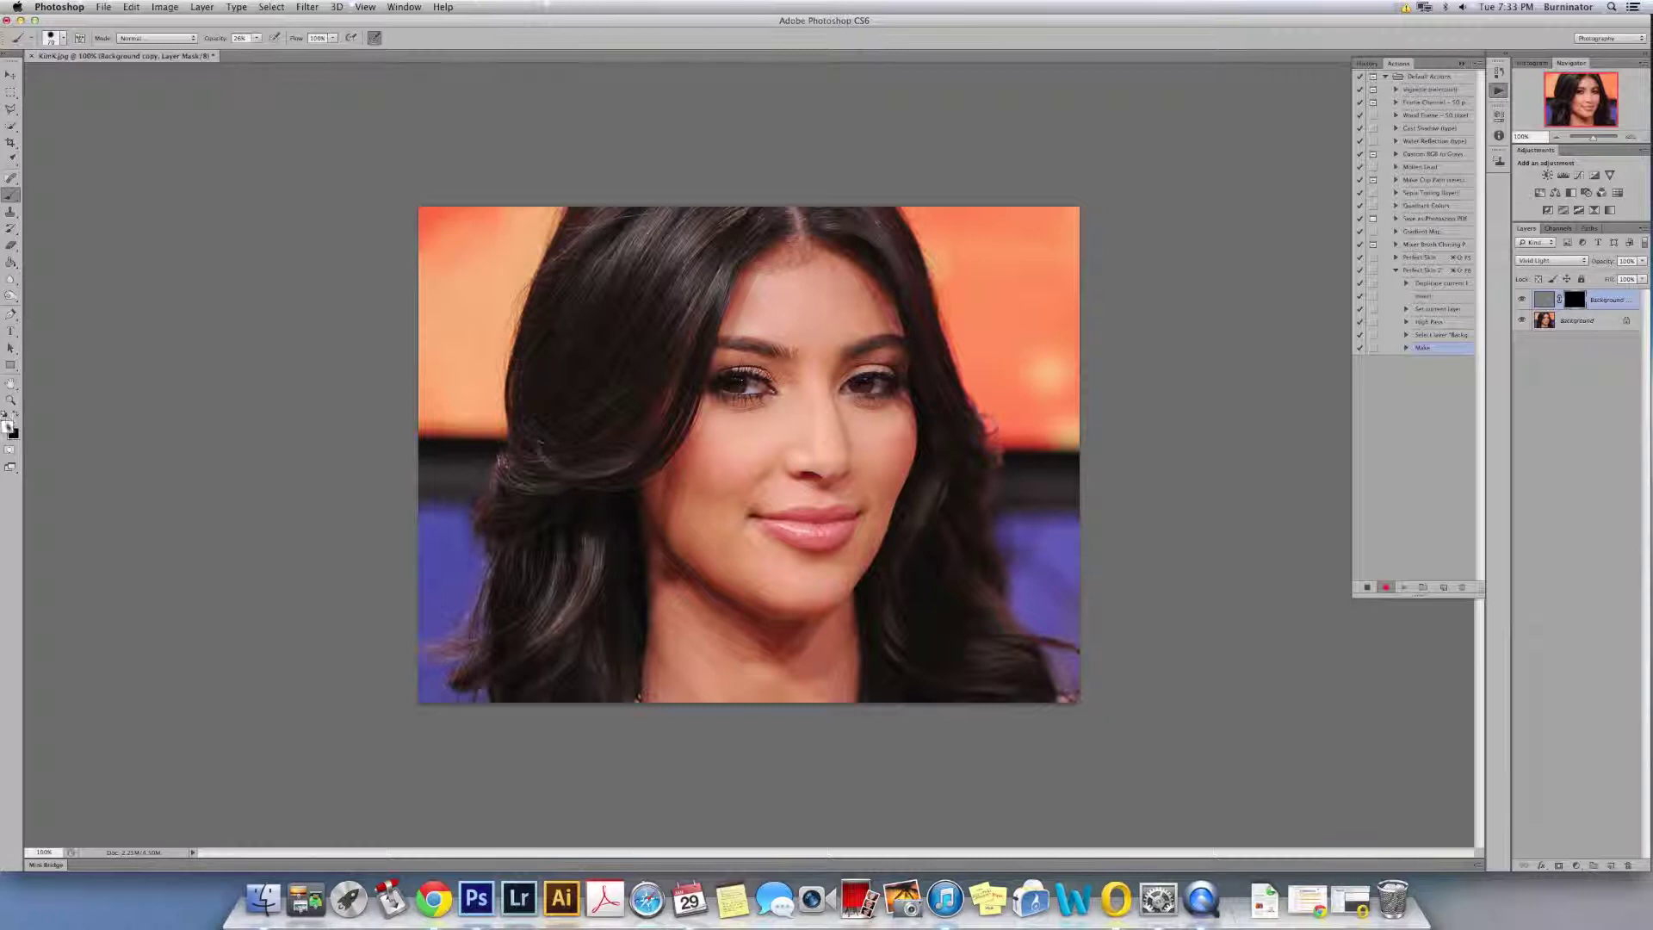
# Step: Reset colours with white as foreground, stop recording, and drag Background copy toward the trash
pyautogui.click(6, 417)
pyautogui.click(14, 416)
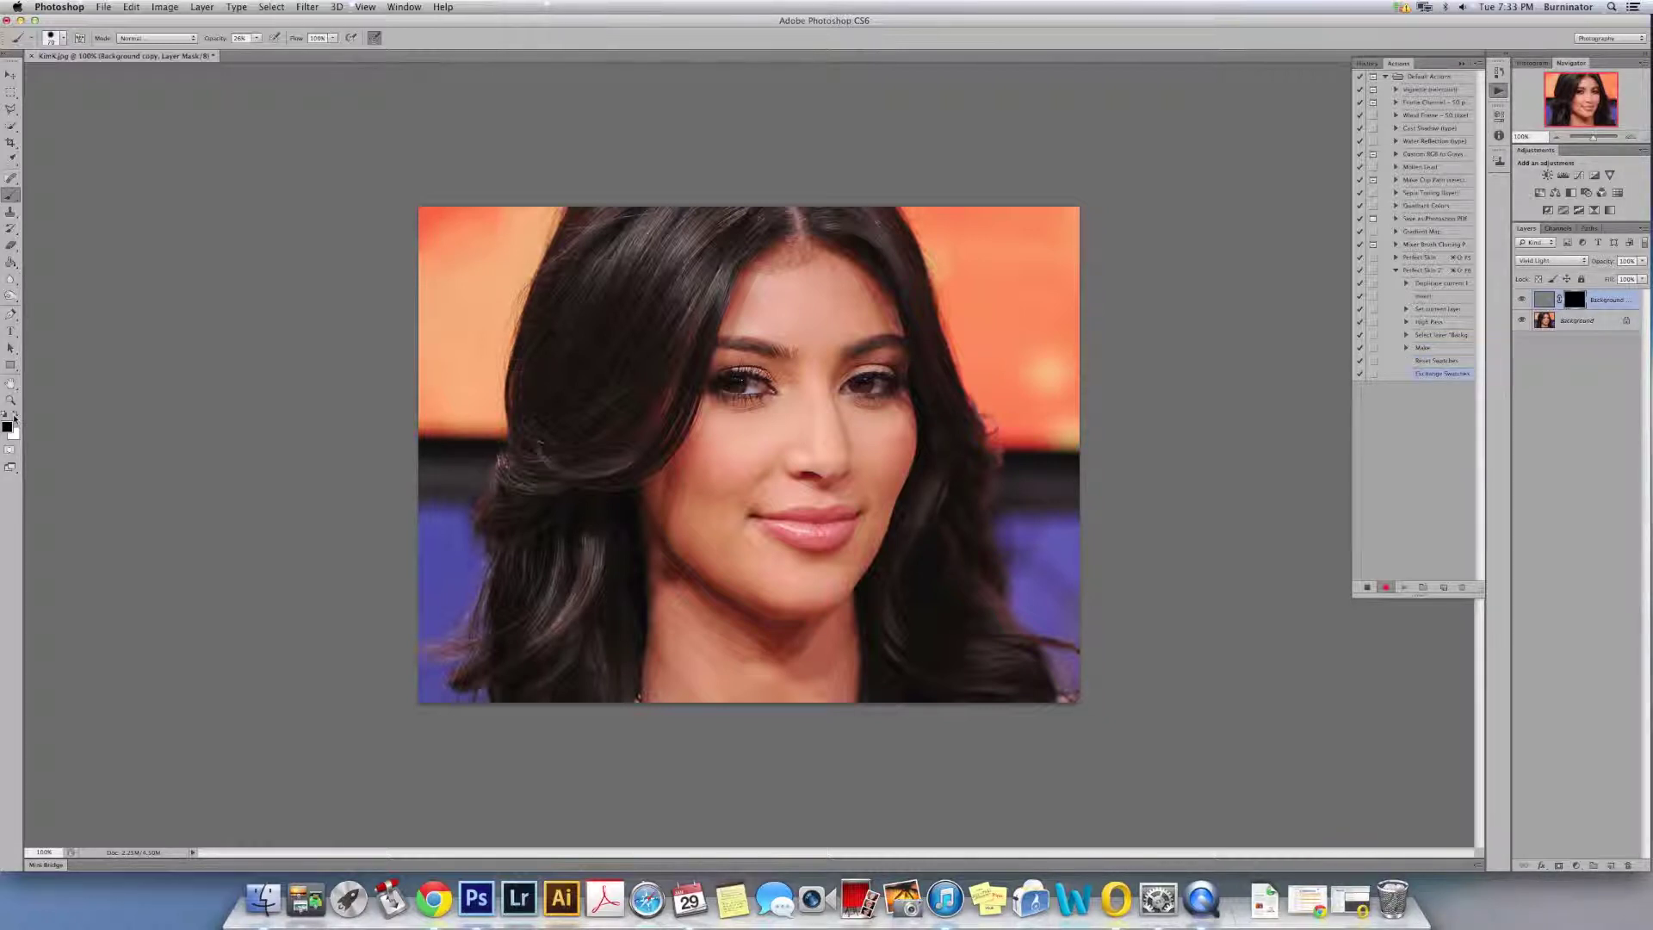
pyautogui.click(15, 415)
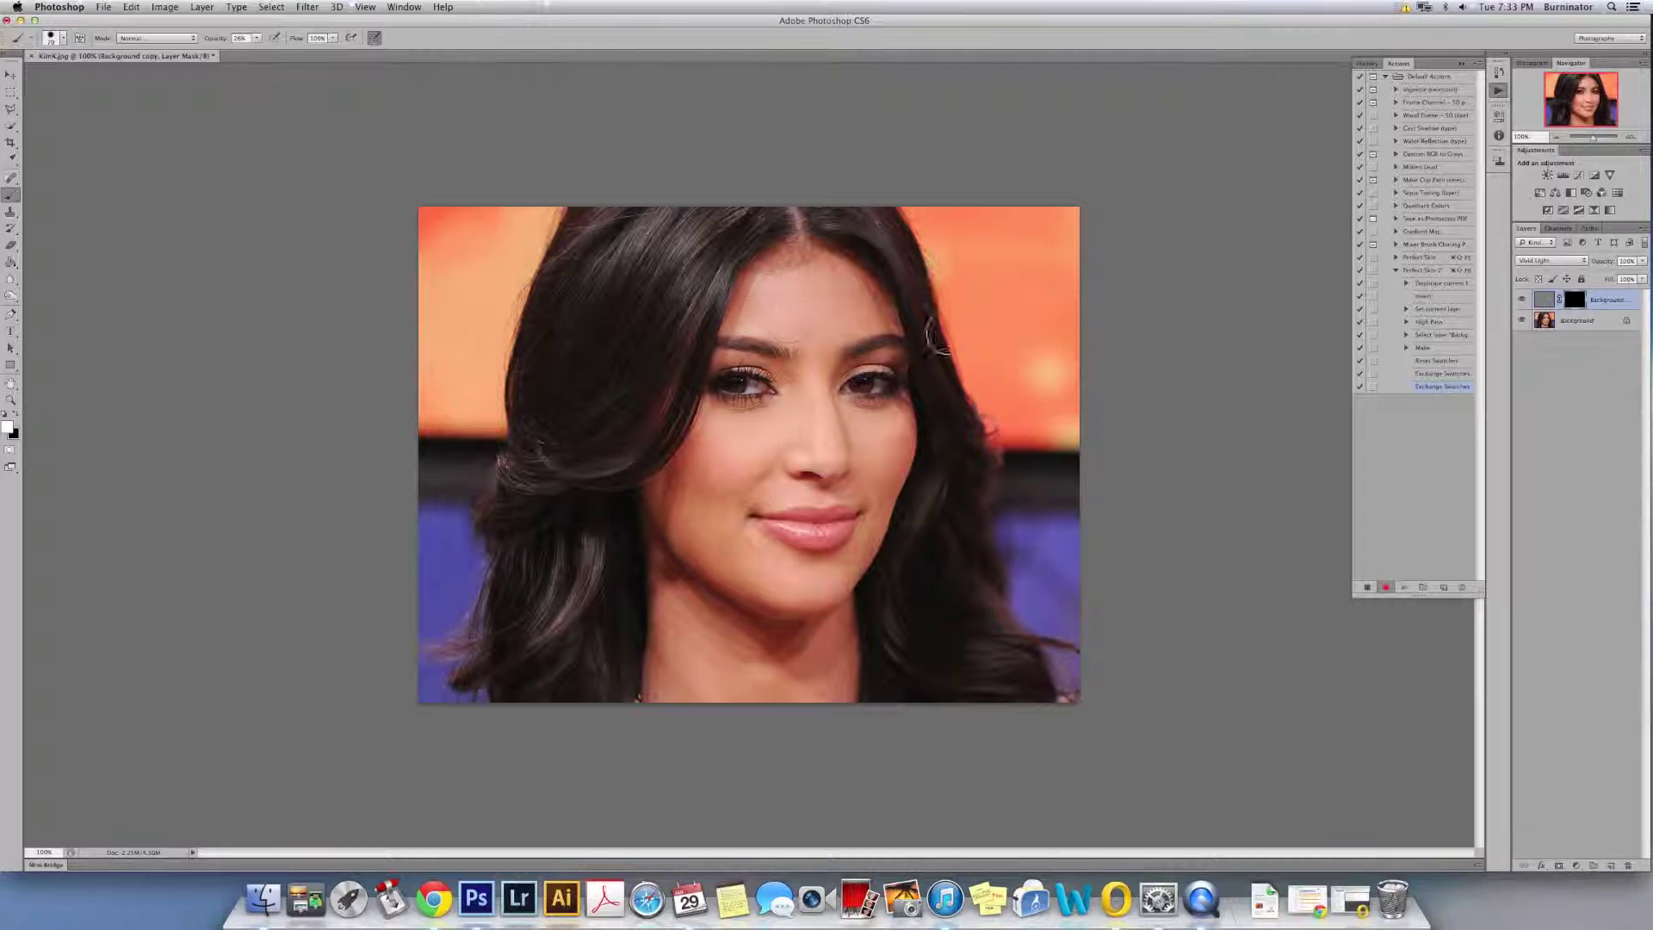
pyautogui.click(1366, 588)
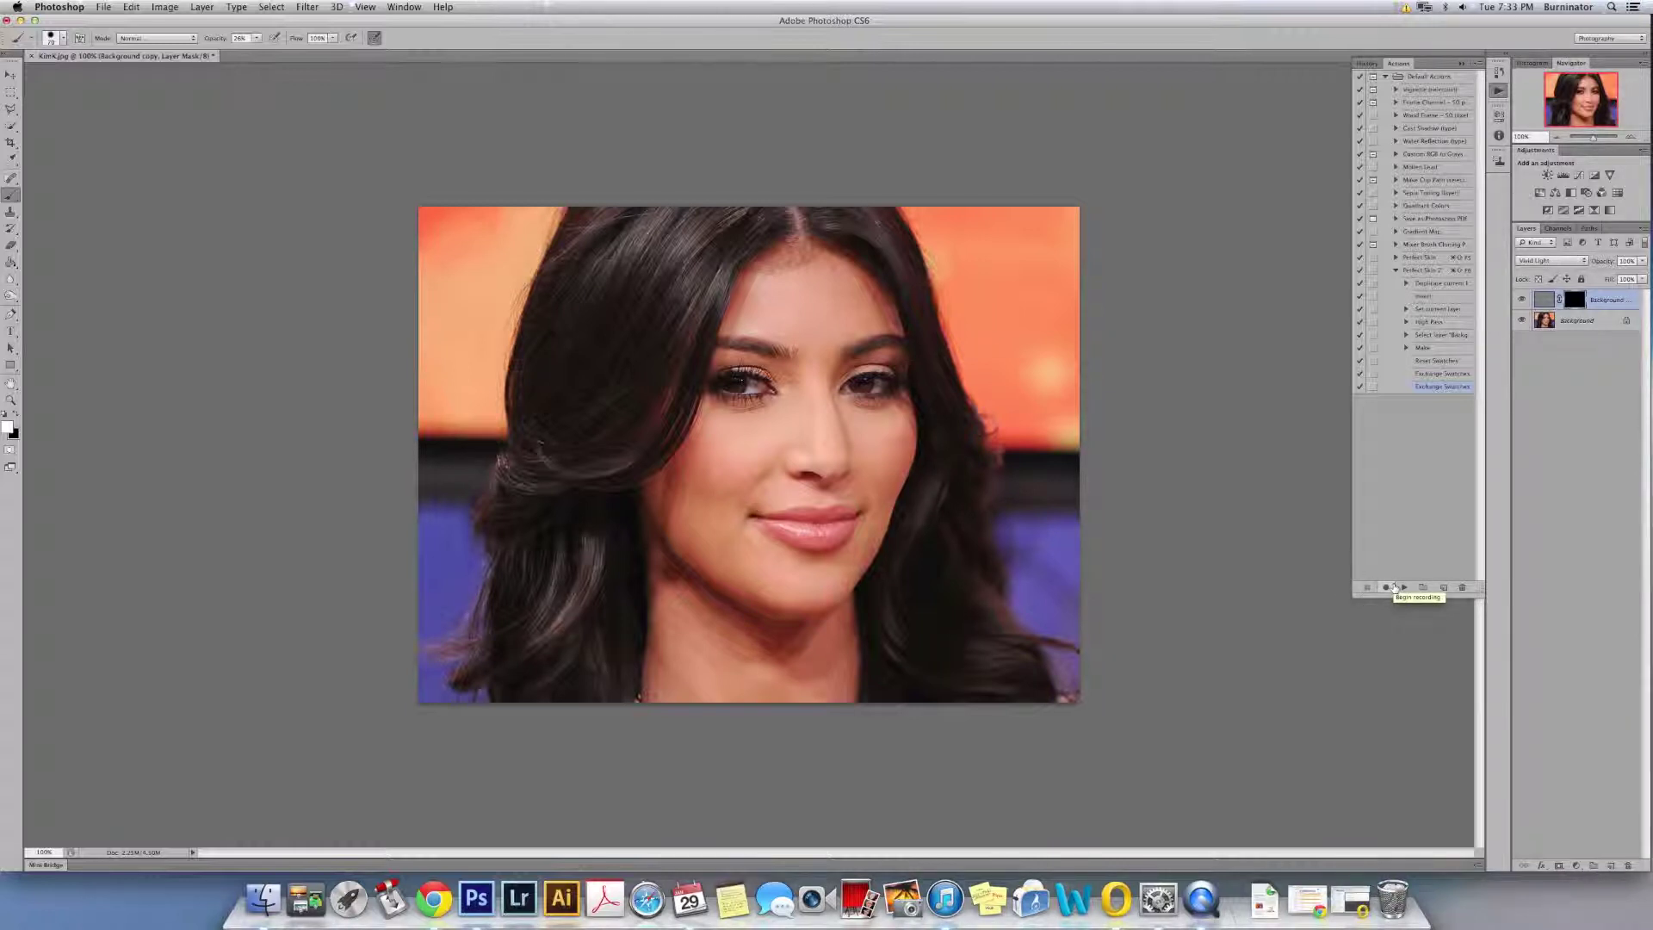
pyautogui.moveTo(1610, 300); pyautogui.dragTo(1626, 845)
# Step: Delete the Background copy, replay Perfect Skin 2, pick the Brush, and flatten the image
pyautogui.click(8, 76)
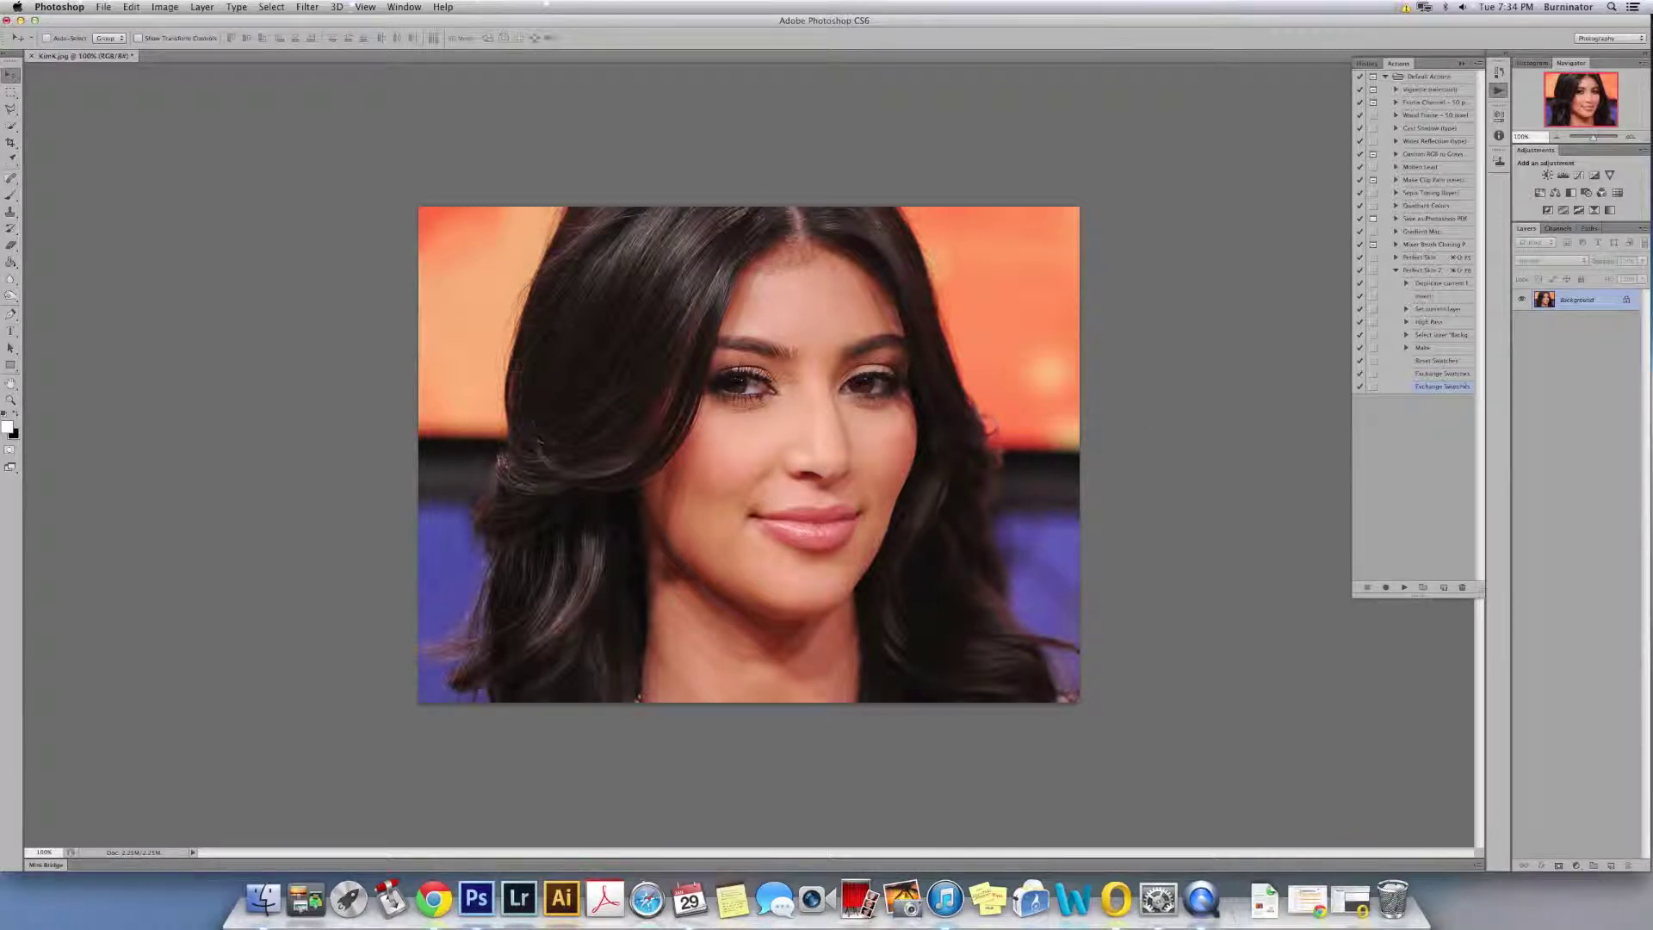
pyautogui.click(1395, 271)
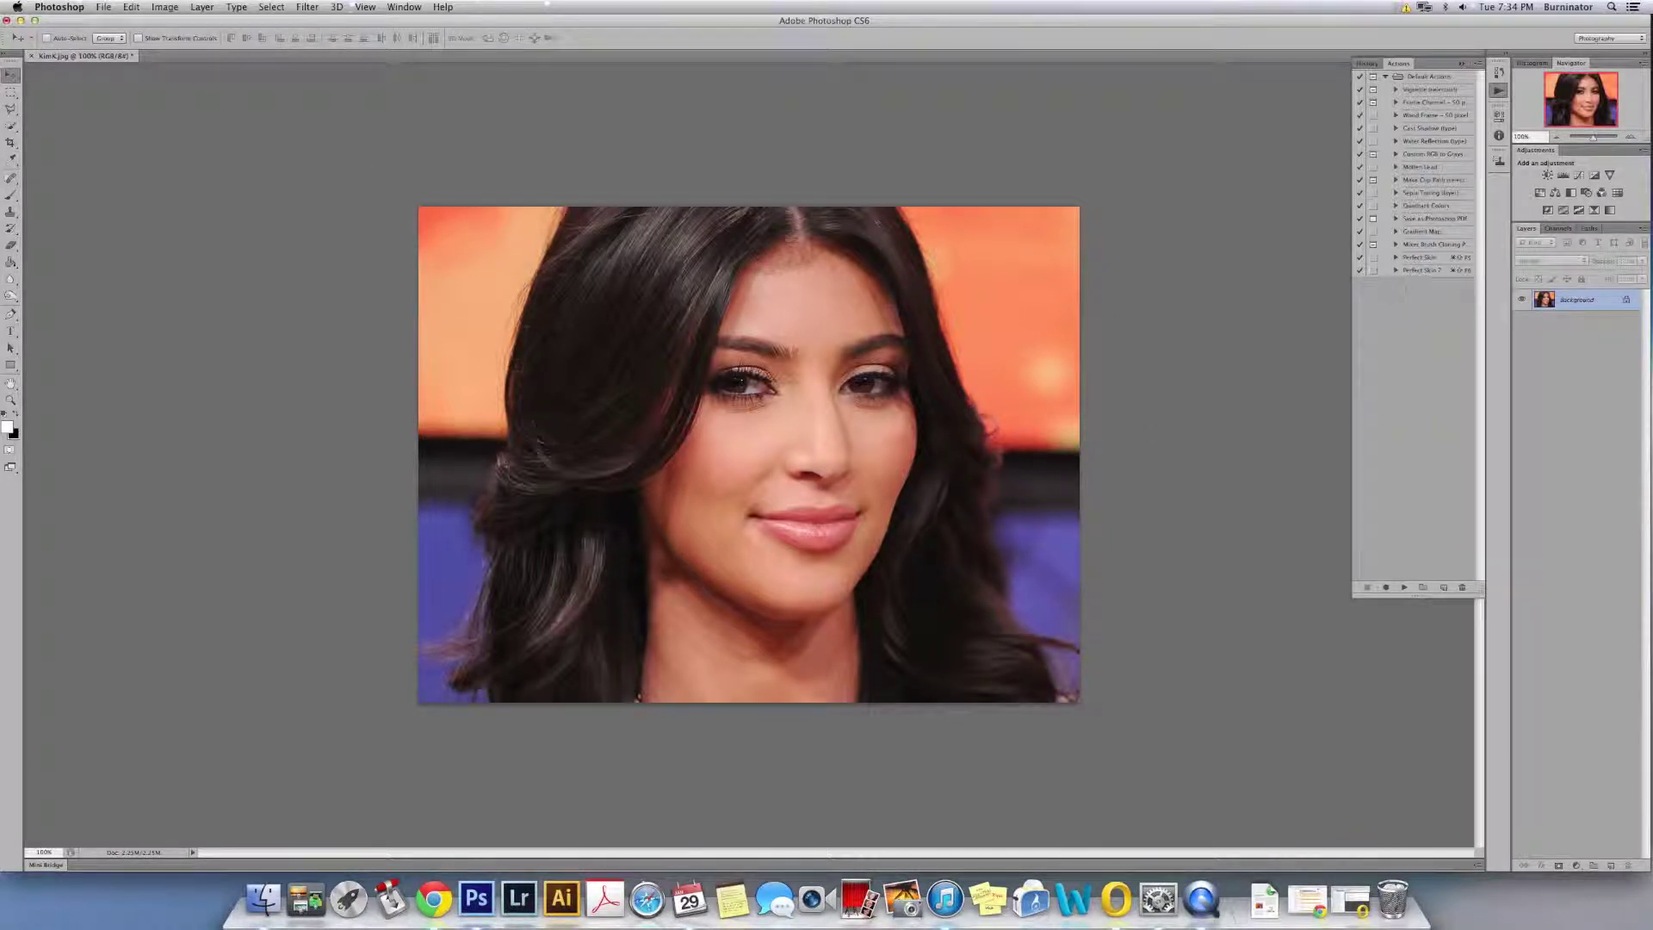
pyautogui.click(1404, 587)
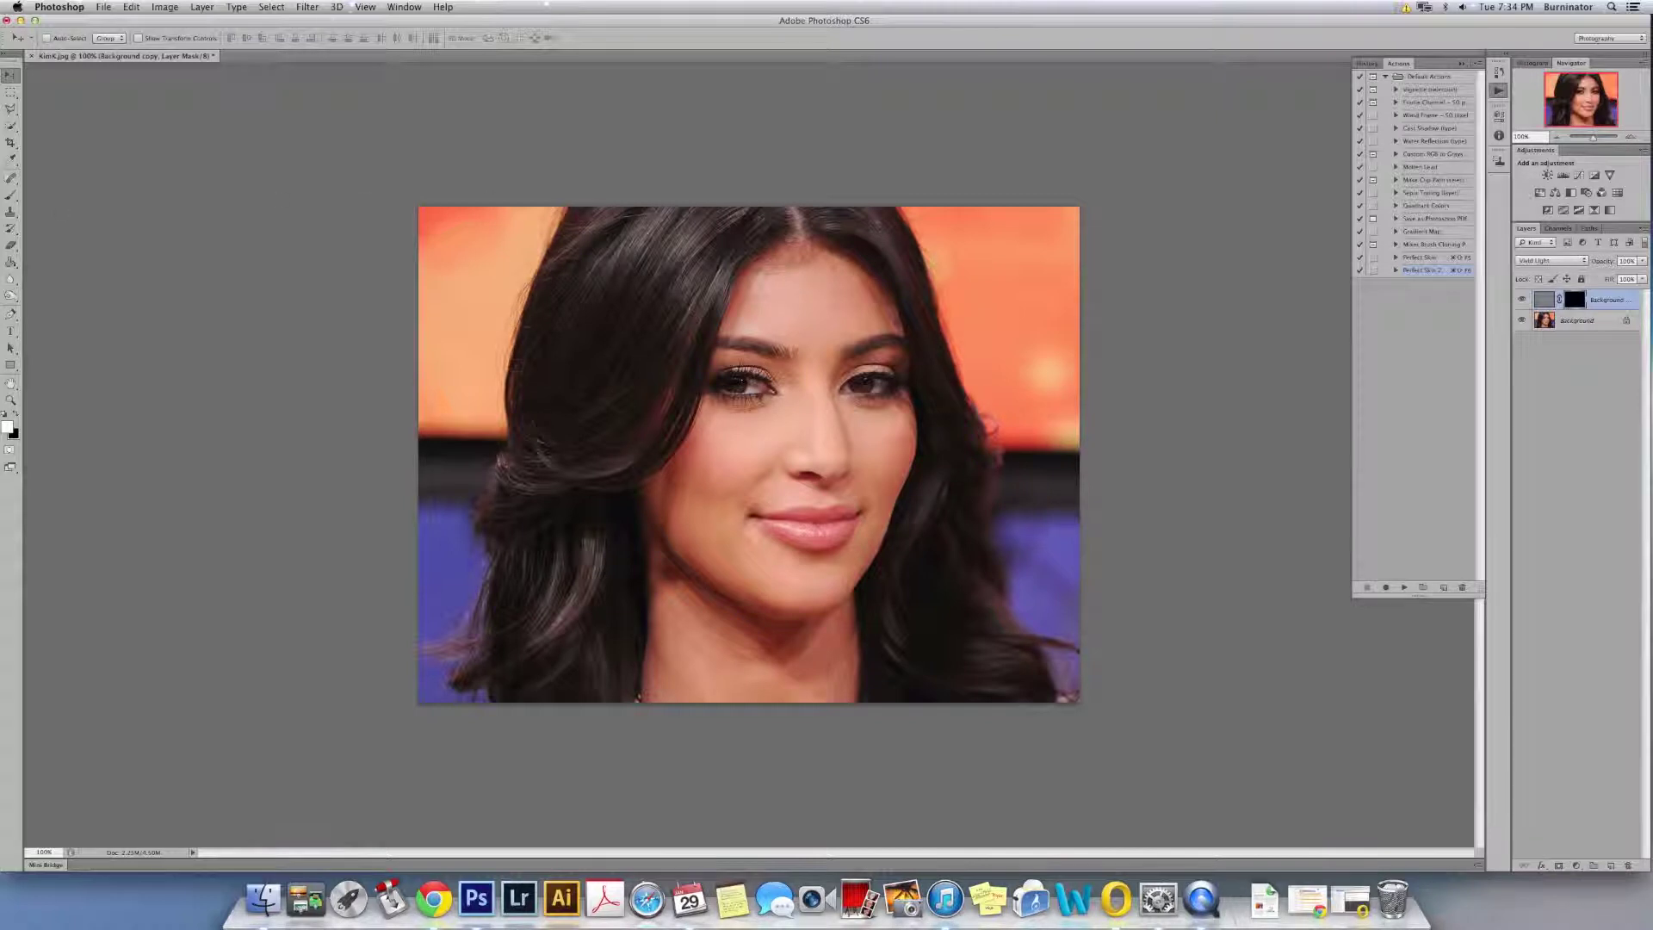
pyautogui.click(11, 195)
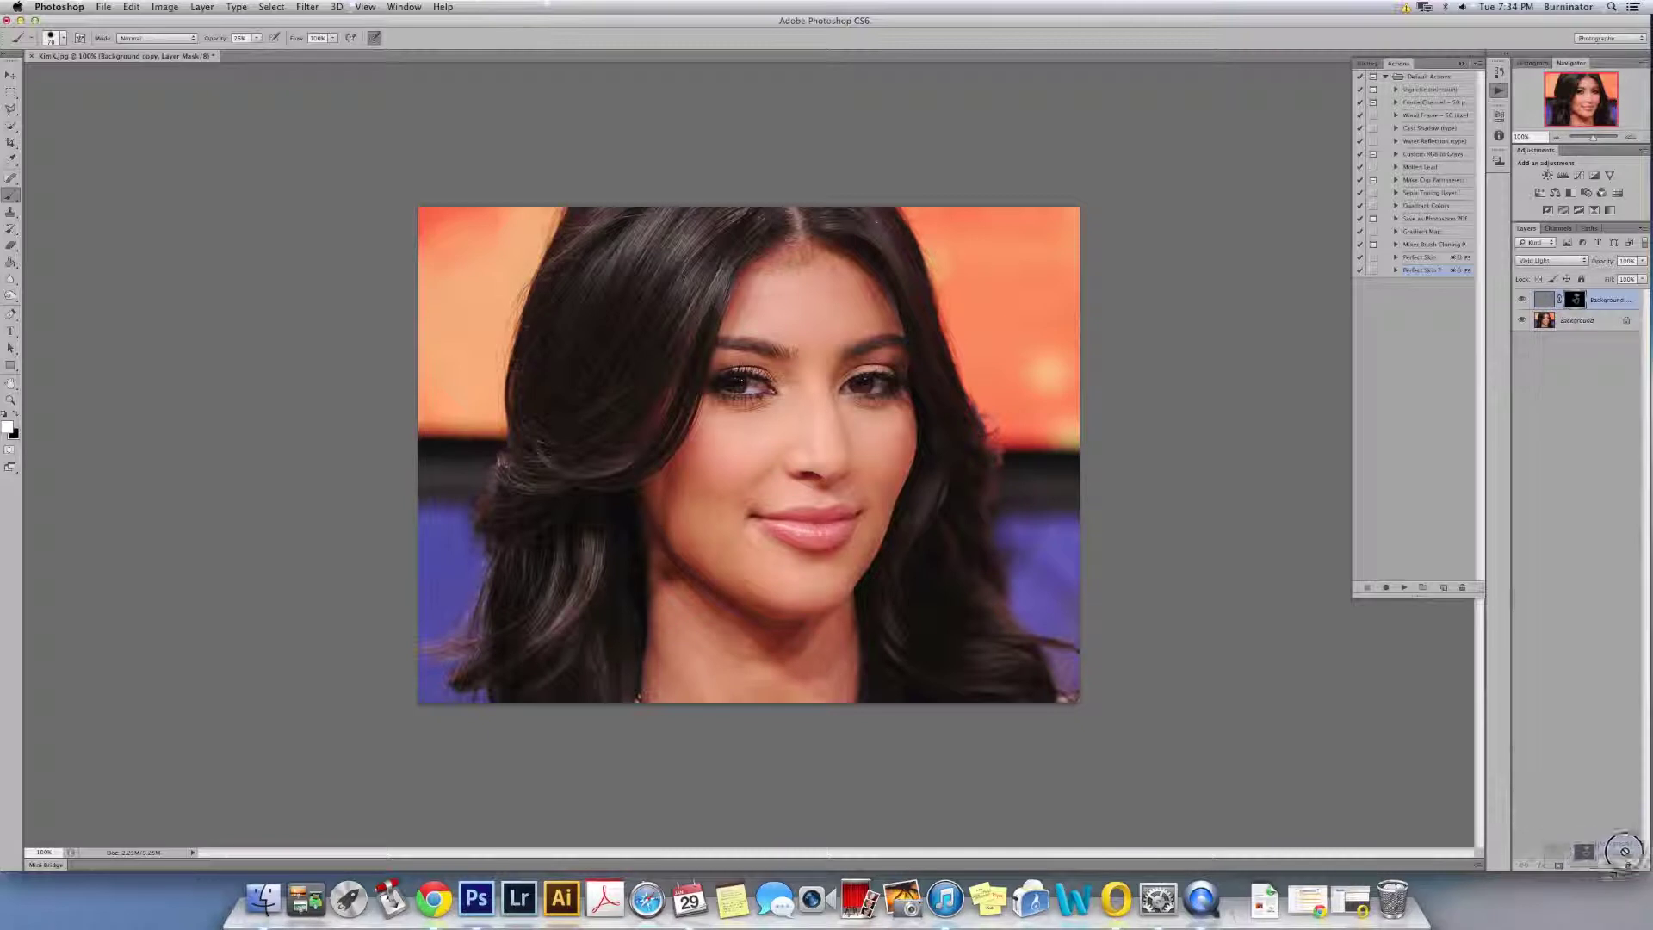
pyautogui.press('super+e')
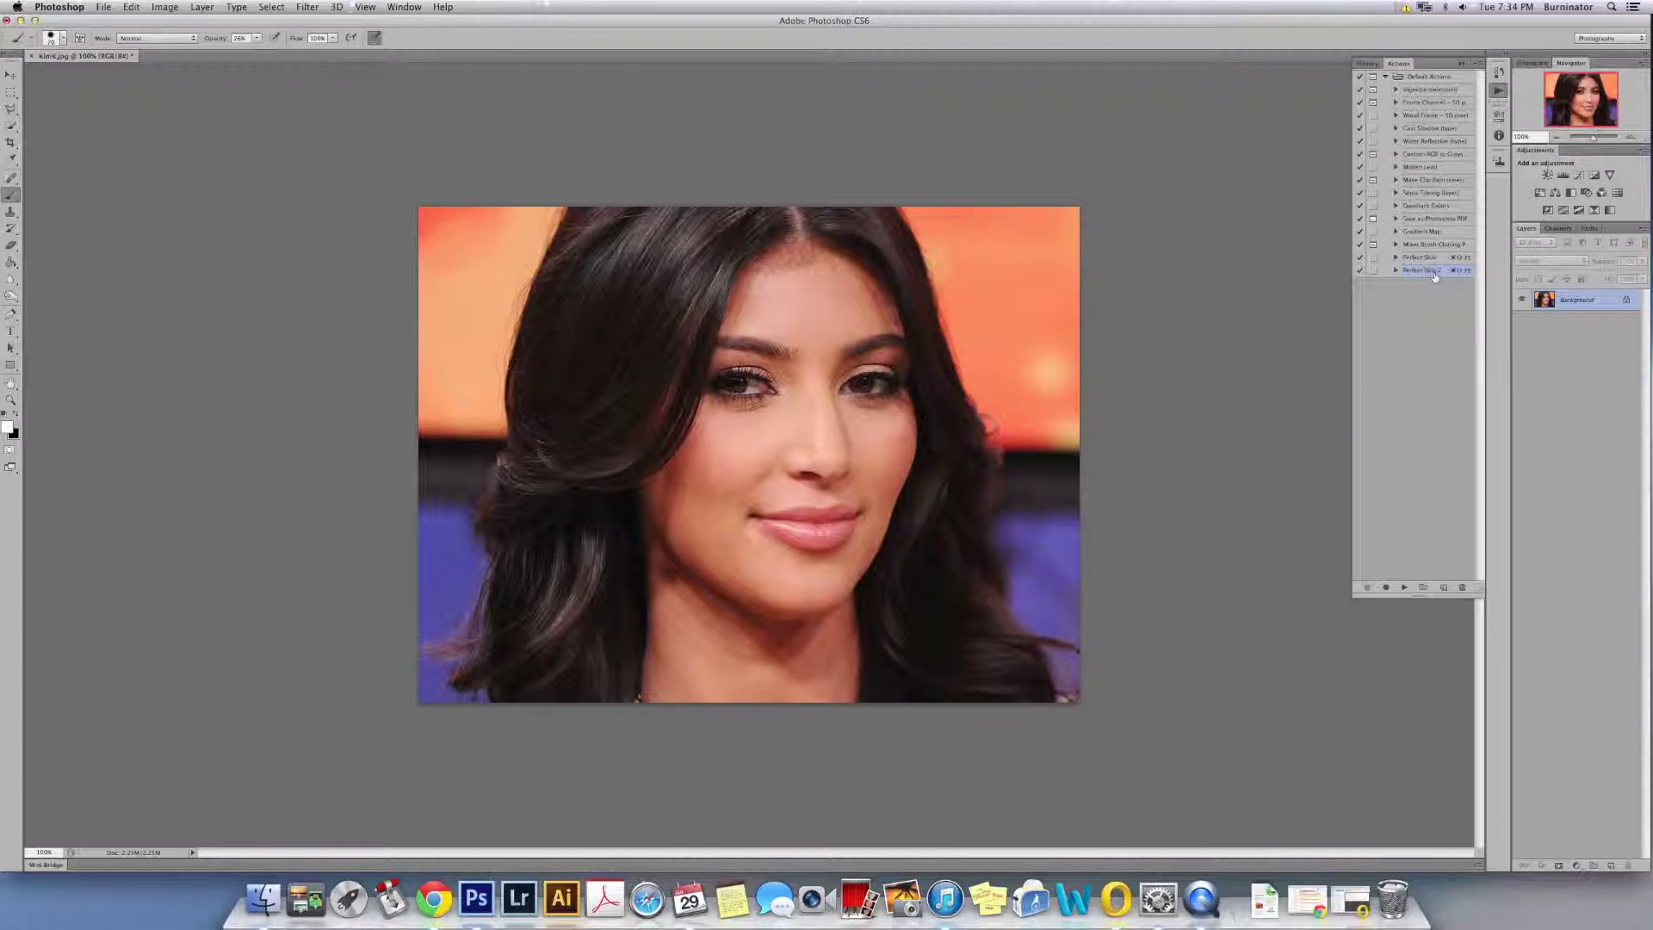
# Step: Rerun Perfect Skin 2 via its shortcut, set brush opacity to 71%, and show History
pyautogui.press('super+shift+F5')
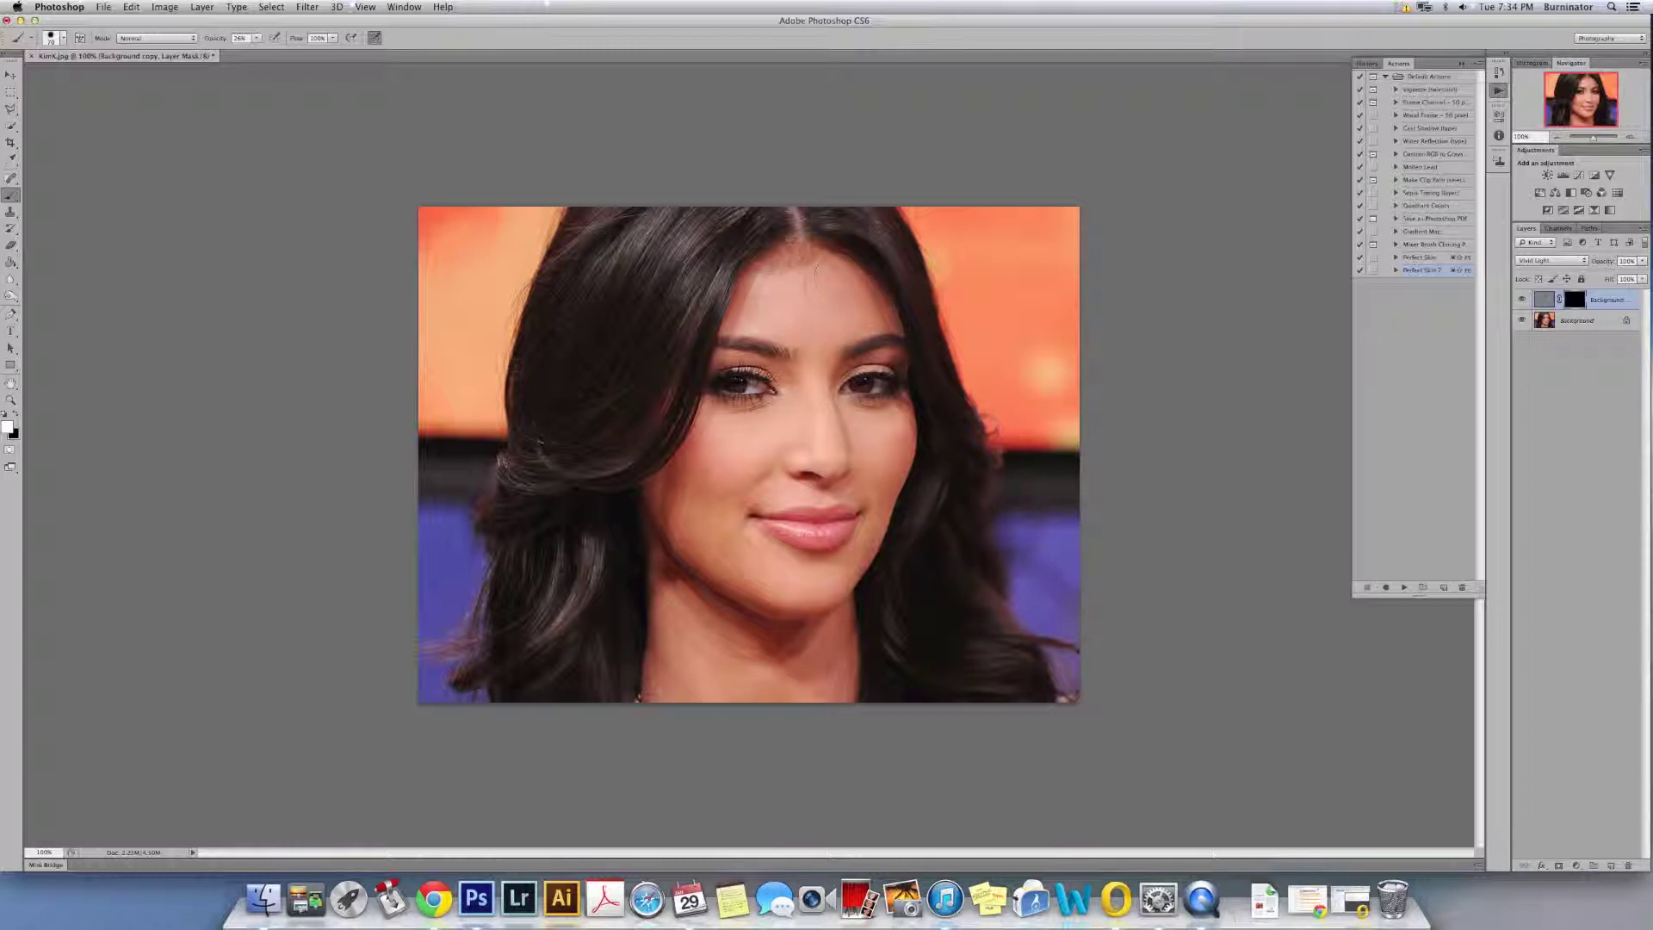
pyautogui.press('7')
pyautogui.press('1')
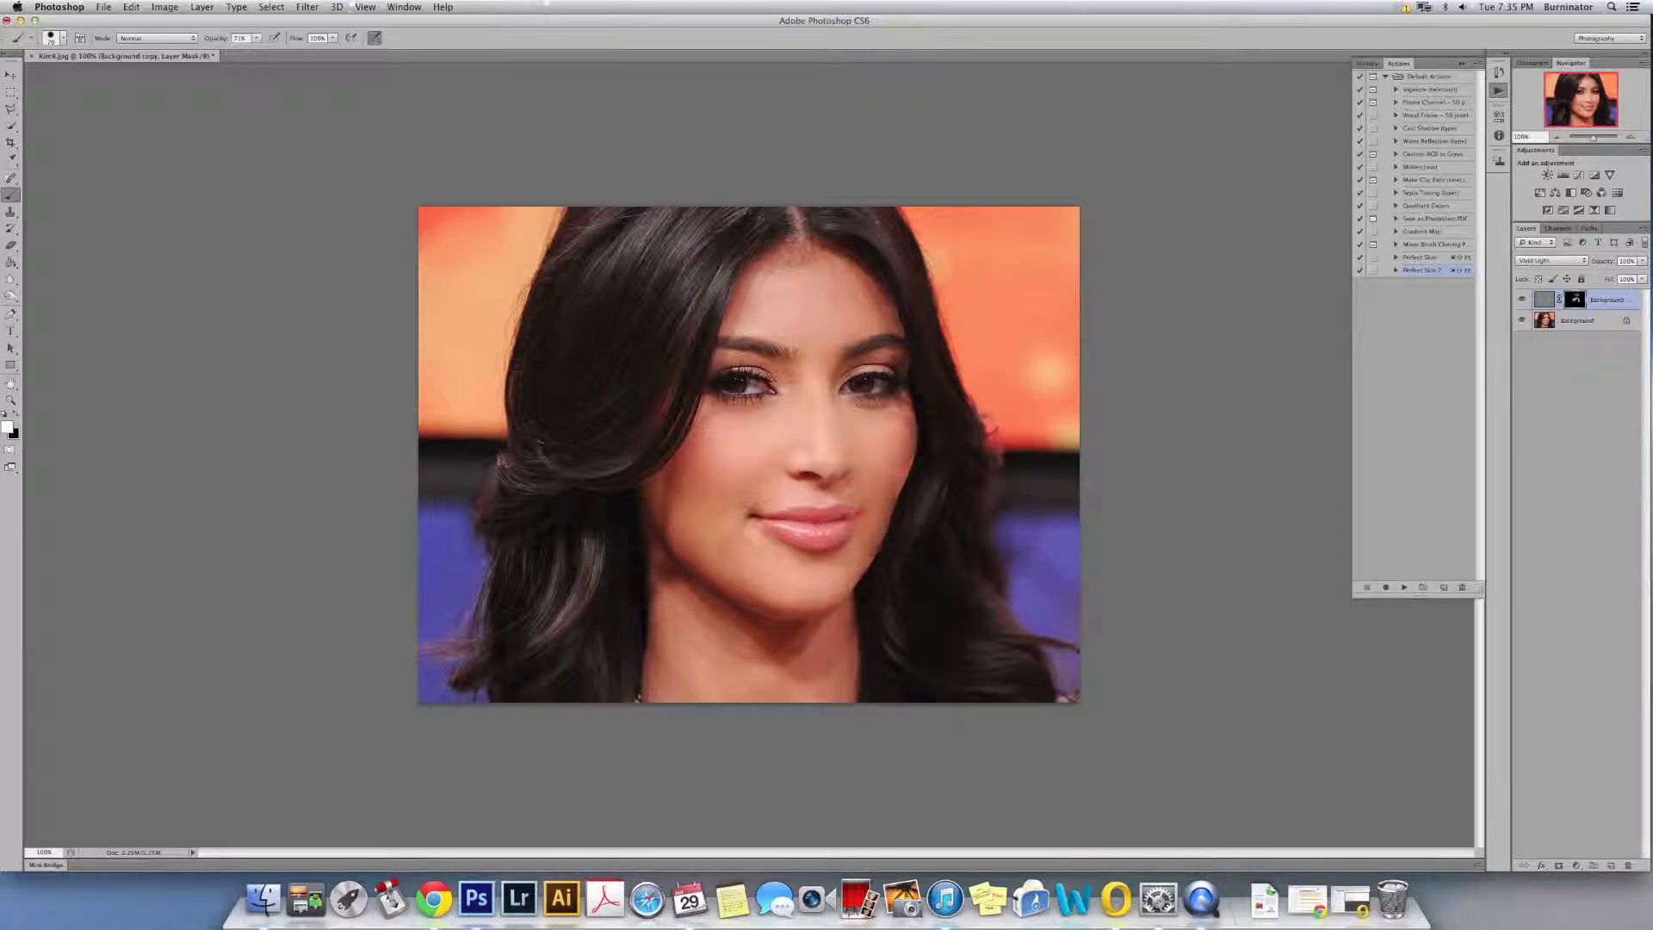
pyautogui.click(1499, 73)
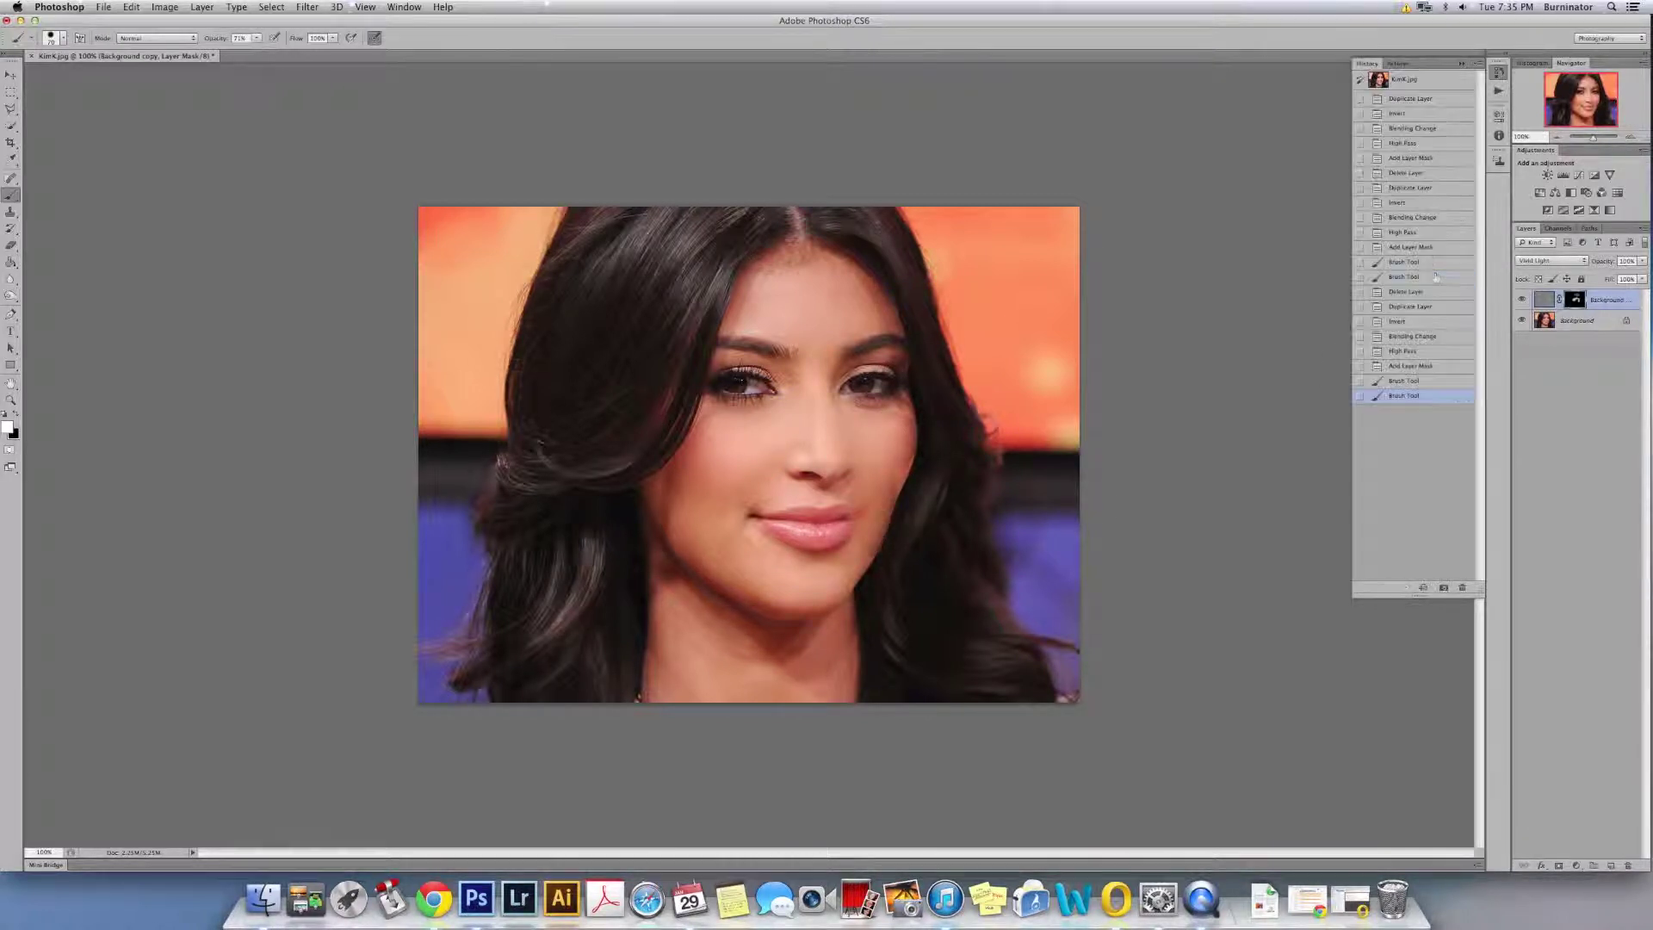
pyautogui.moveTo(1406, 370)
pyautogui.mouseDown()
pyautogui.moveTo(1223, 564)
pyautogui.moveTo(1370, 613)
pyautogui.mouseUp()
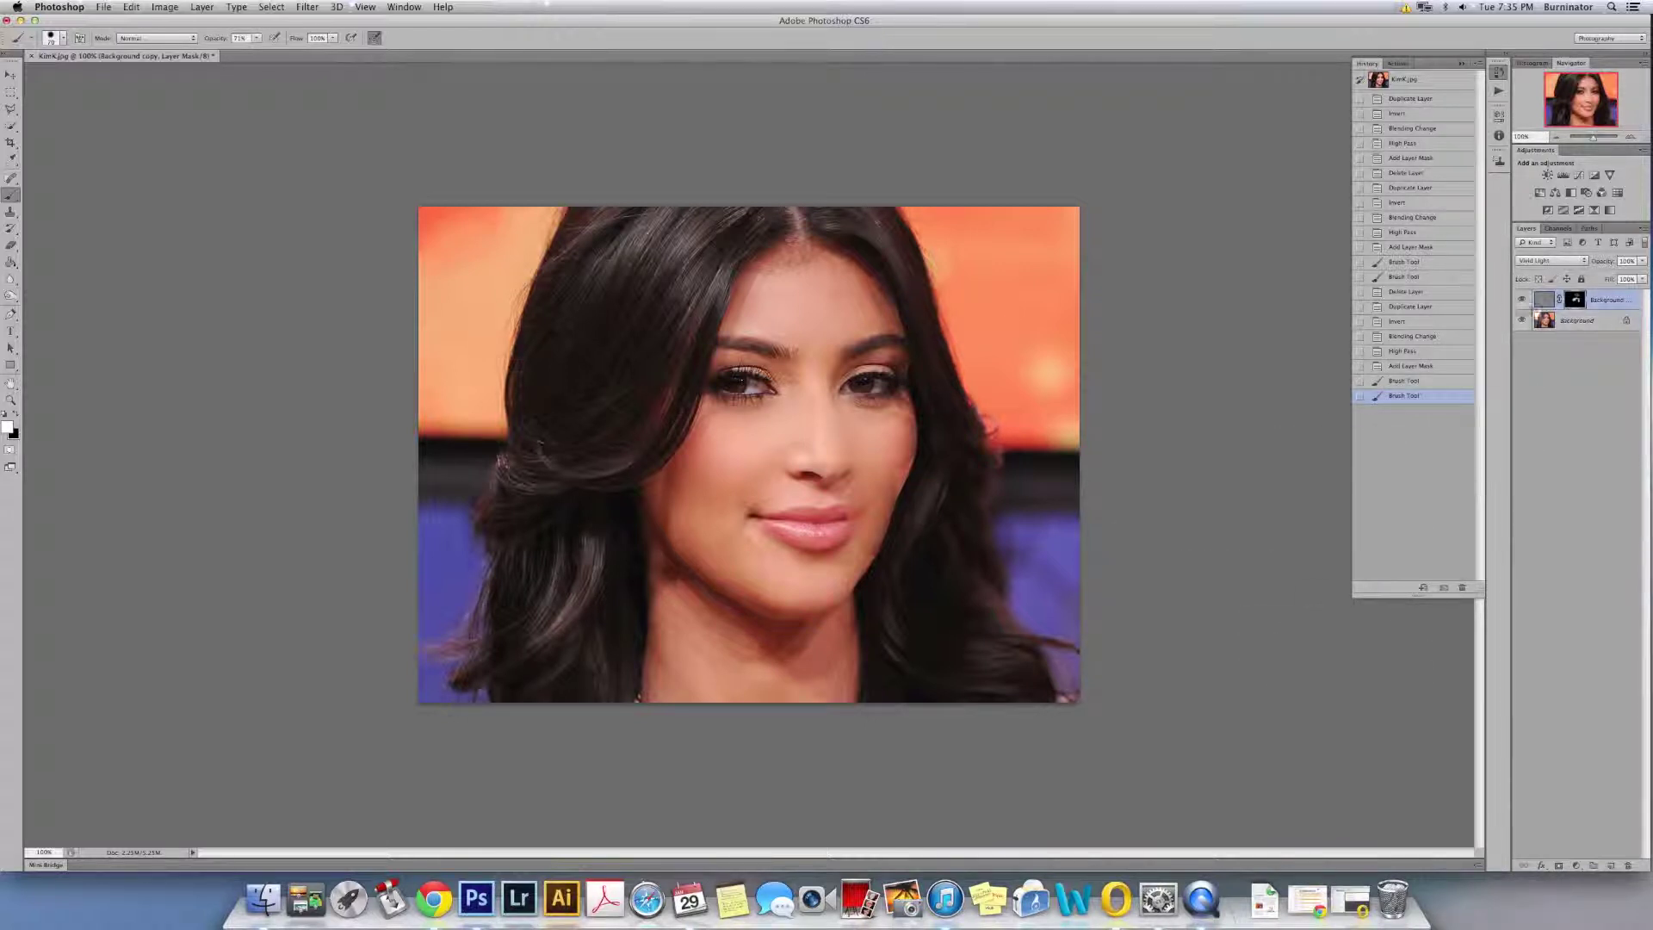